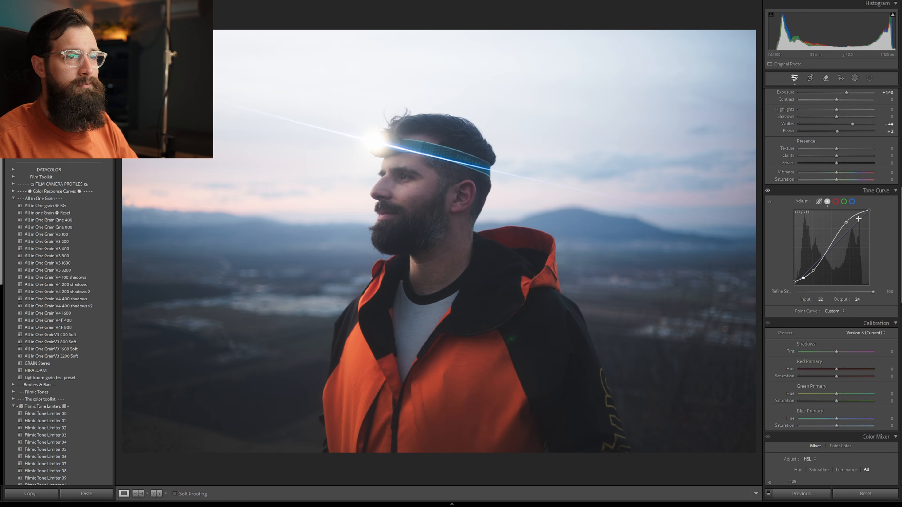
Lower the tone curve's white endpoint, set its highlight point to input 175, output 205, and set Highlights to -77.
{"action": "left_click_drag", "start_coordinate": [870, 211], "coordinate": [847, 228]}
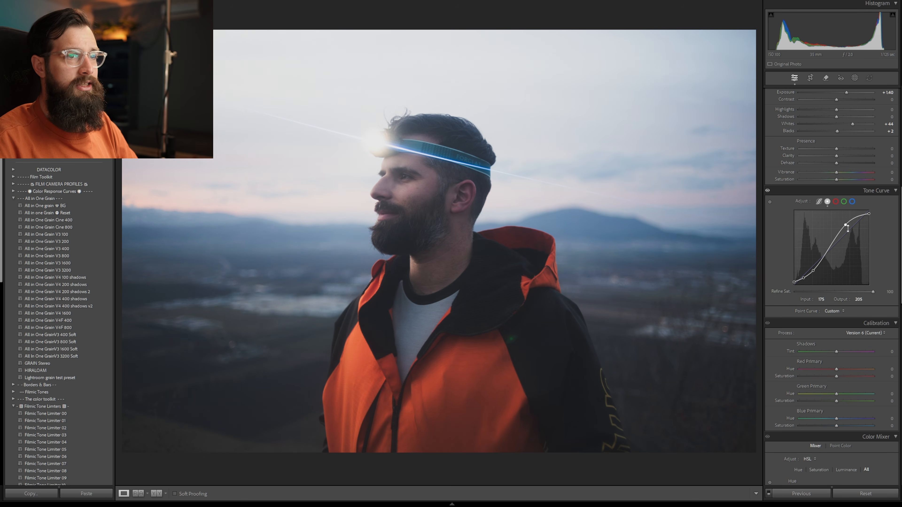
{"action": "left_click_drag", "start_coordinate": [831, 109], "coordinate": [800, 110]}
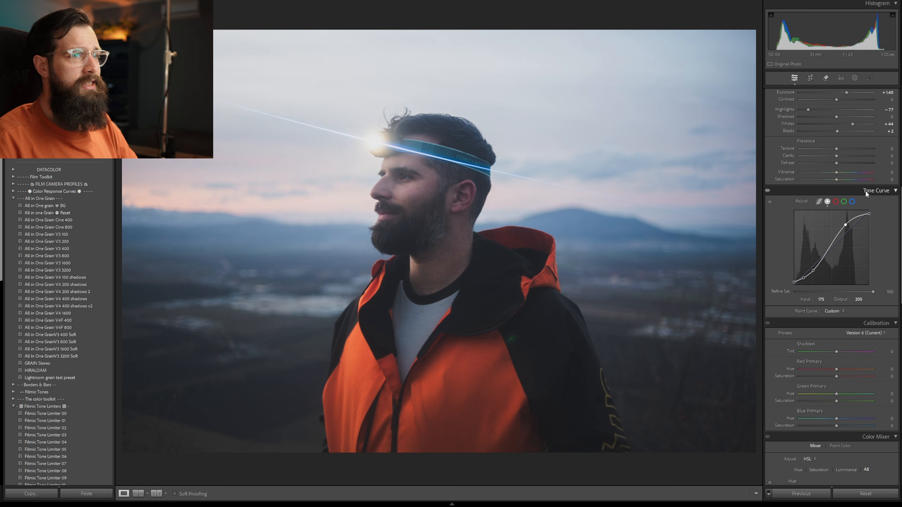
Compare the headlamp portrait with and without the tone curve adjustment several times.
{"action": "left_click", "coordinate": [768, 191]}
{"action": "left_click", "coordinate": [768, 192]}
{"action": "left_click", "coordinate": [767, 192]}
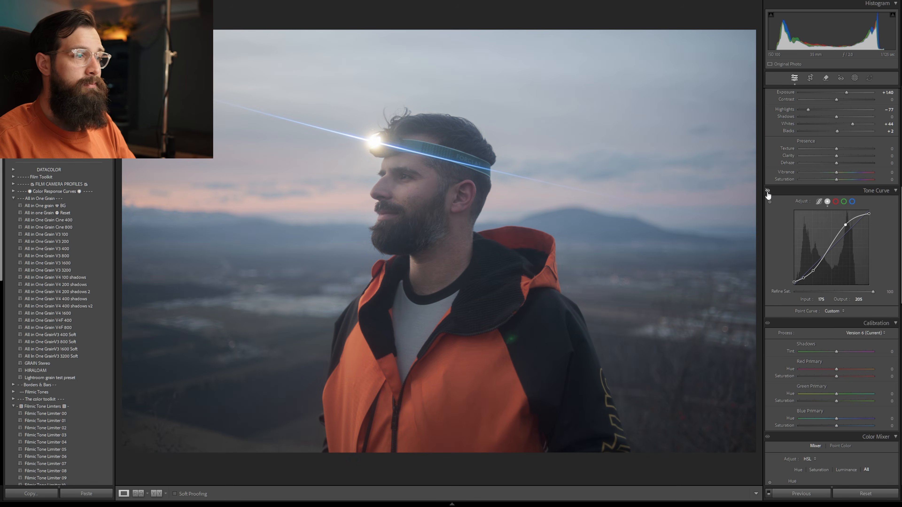
{"action": "left_click", "coordinate": [767, 192]}
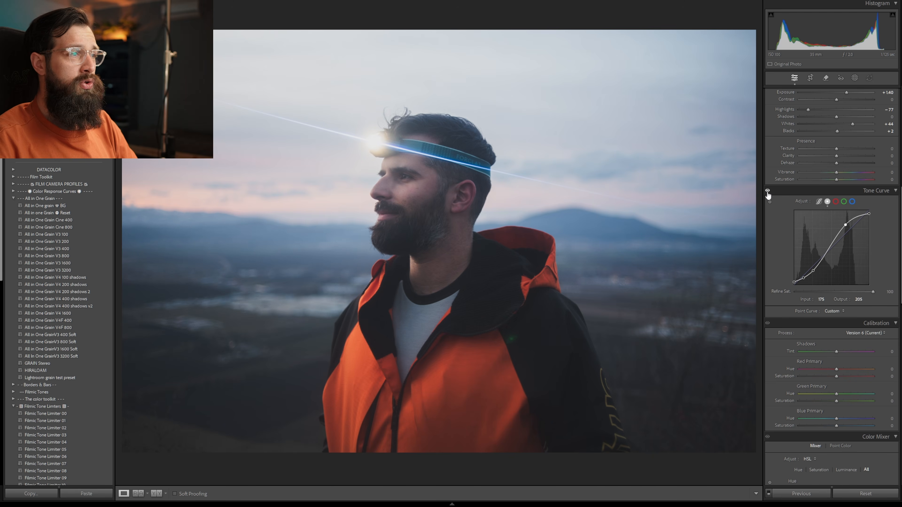
{"action": "left_click", "coordinate": [767, 192]}
{"action": "left_click", "coordinate": [767, 192]}
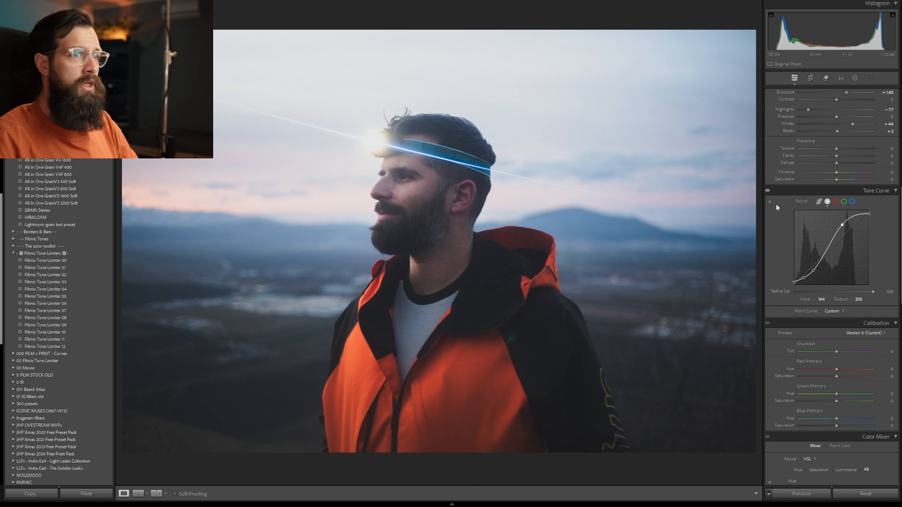
{"action": "left_click", "coordinate": [767, 192]}
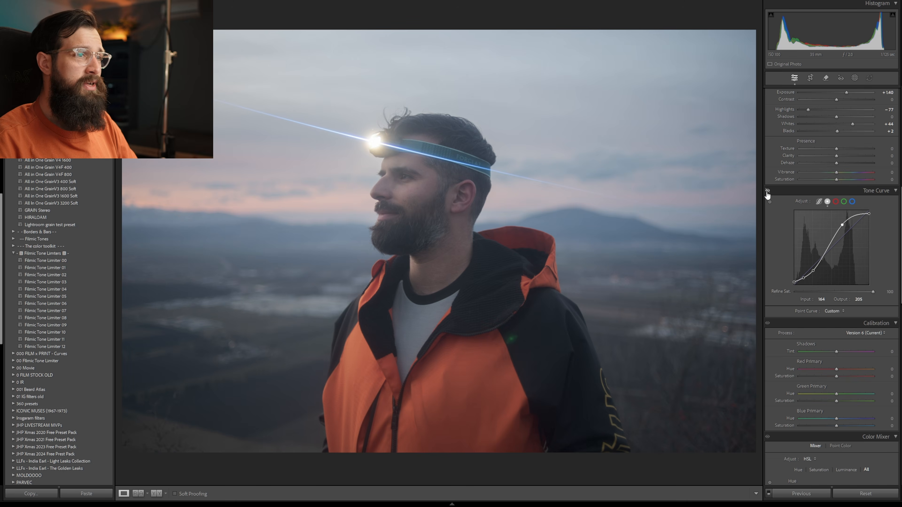
{"action": "left_click", "coordinate": [768, 192]}
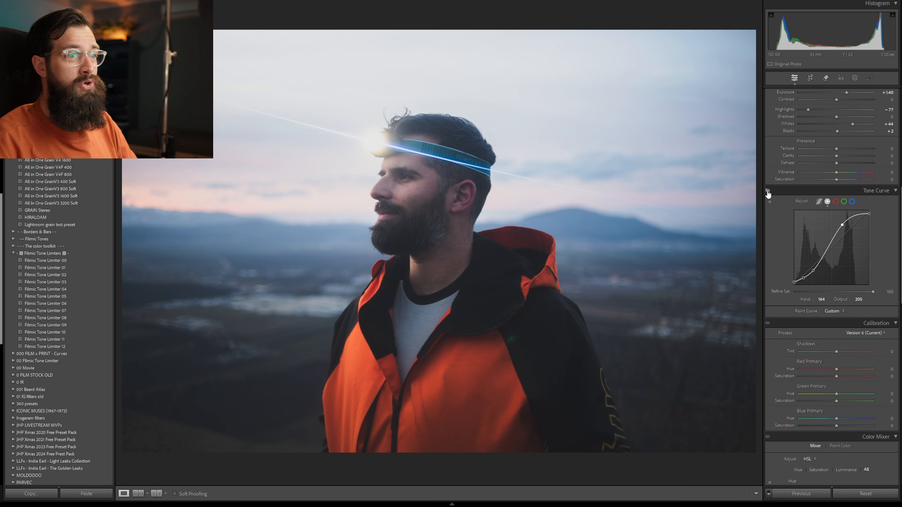
{"action": "left_click", "coordinate": [767, 192]}
{"action": "left_click", "coordinate": [767, 192]}
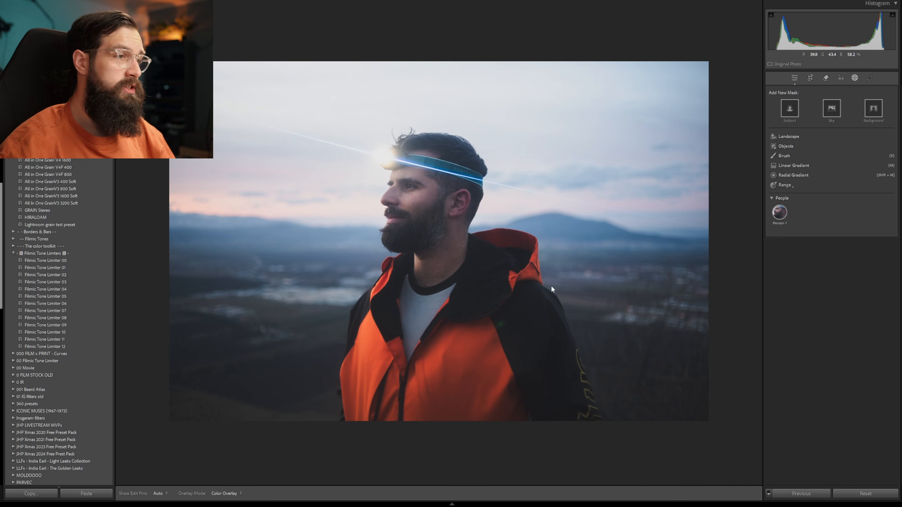
Add a wide radial gradient mask over the jacket and lower background, darkening its curve to 123/79 and raising the black point to 17.
{"action": "left_click", "coordinate": [788, 175]}
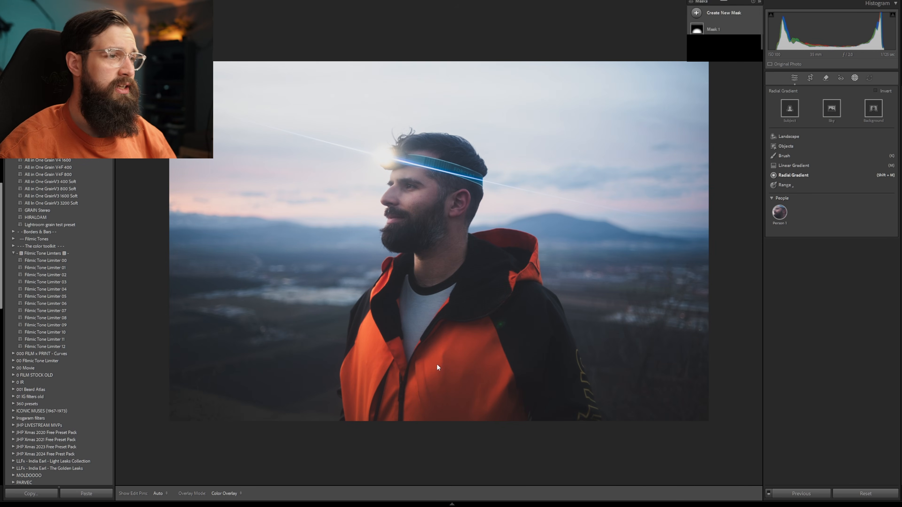
{"action": "left_click_drag", "start_coordinate": [444, 382], "coordinate": [154, 246]}
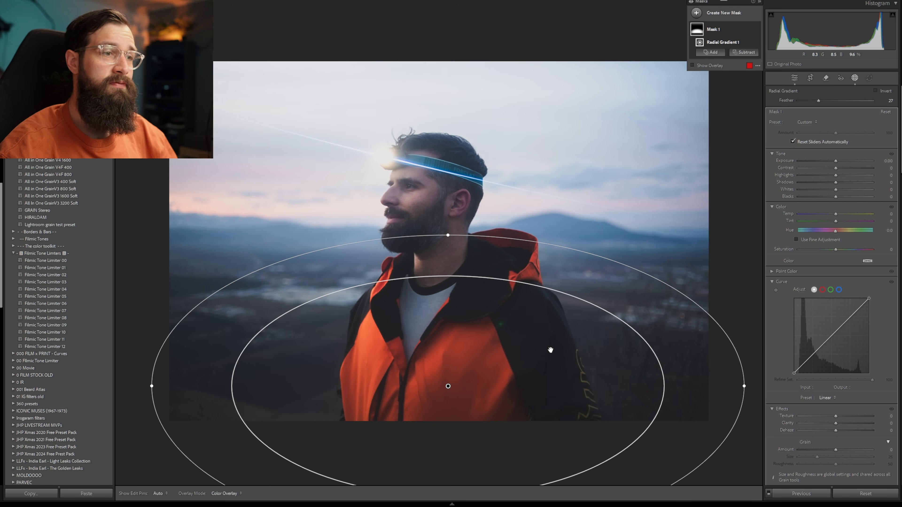
{"action": "left_click_drag", "start_coordinate": [827, 339], "coordinate": [830, 349]}
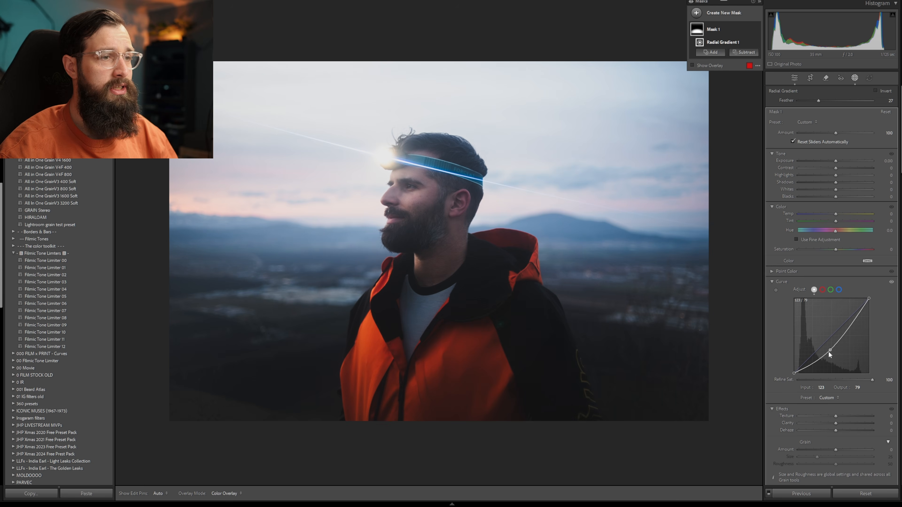
{"action": "left_click_drag", "start_coordinate": [794, 374], "coordinate": [786, 368]}
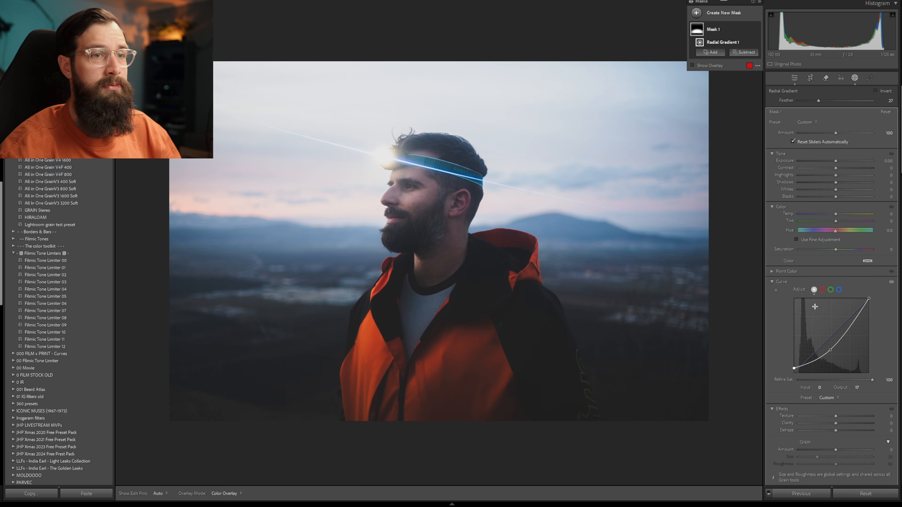
{"action": "left_click", "coordinate": [890, 282]}
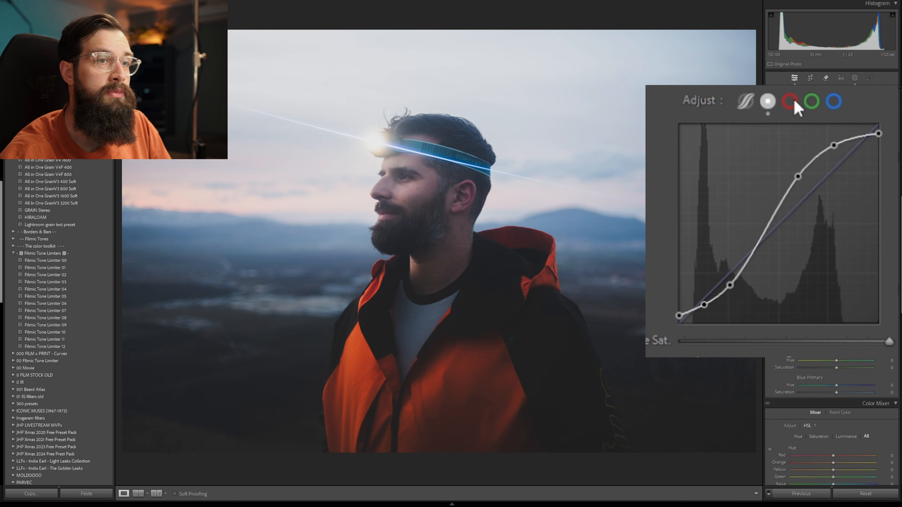
Lower the main curve's upper midtone point slightly, and try bending the red channel curve down to input 145, output 69.
{"action": "mouse_move", "coordinate": [797, 176]}
{"action": "left_mouse_down"}
{"action": "mouse_move", "coordinate": [797, 197]}
{"action": "mouse_move", "coordinate": [794, 186]}
{"action": "left_mouse_up"}
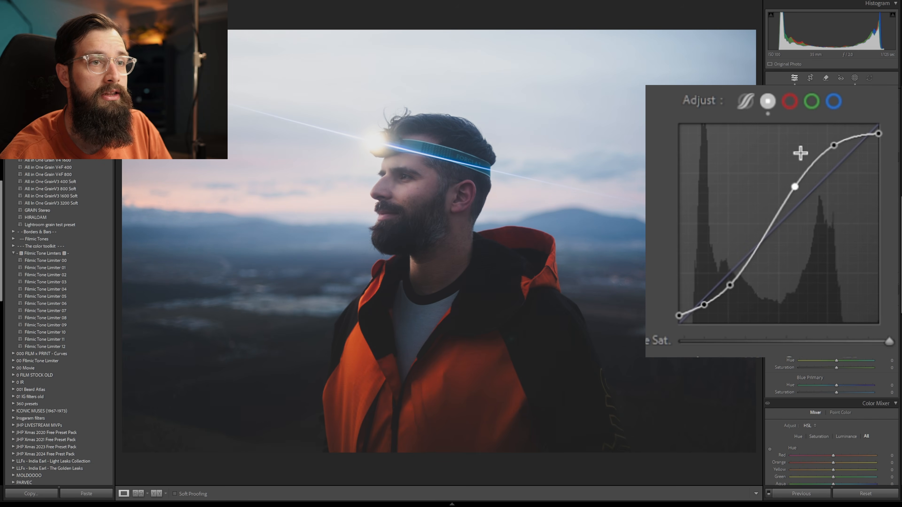
{"action": "left_click", "coordinate": [793, 103]}
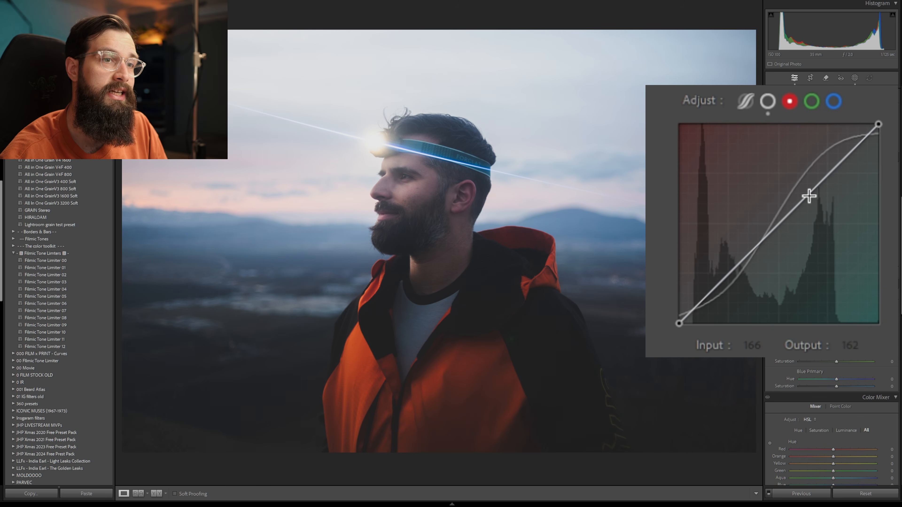
{"action": "left_click_drag", "start_coordinate": [783, 222], "coordinate": [794, 274]}
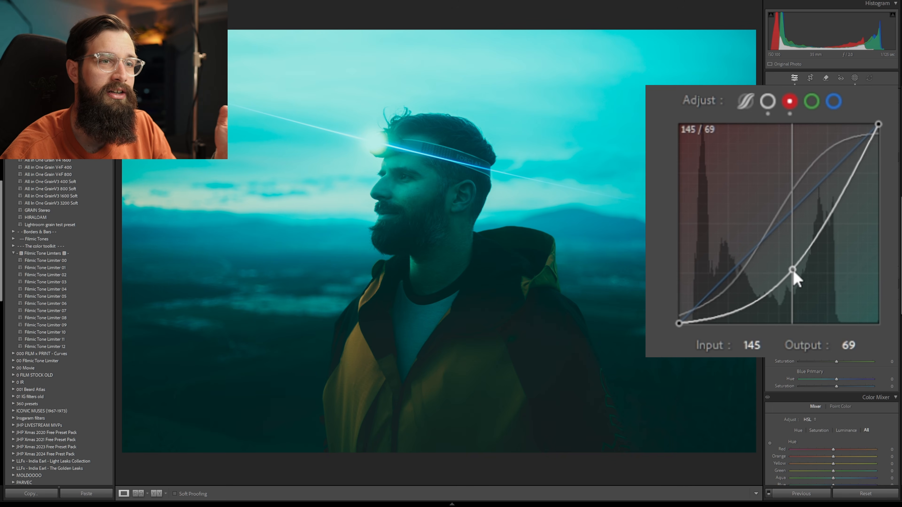
{"action": "left_click_drag", "start_coordinate": [795, 274], "coordinate": [785, 231]}
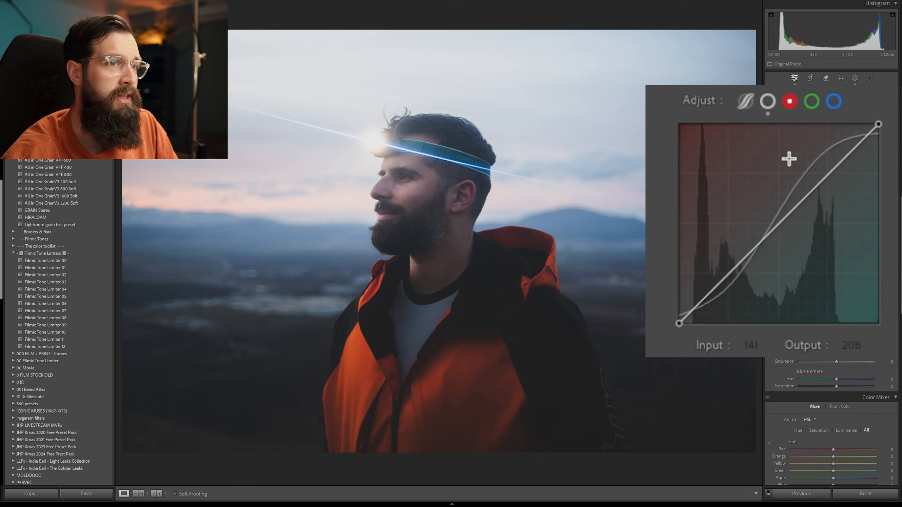
Lower the white endpoint and highlight point of the main point curve slightly, and lift its black endpoint to fade the shadows.
{"action": "left_click", "coordinate": [766, 106]}
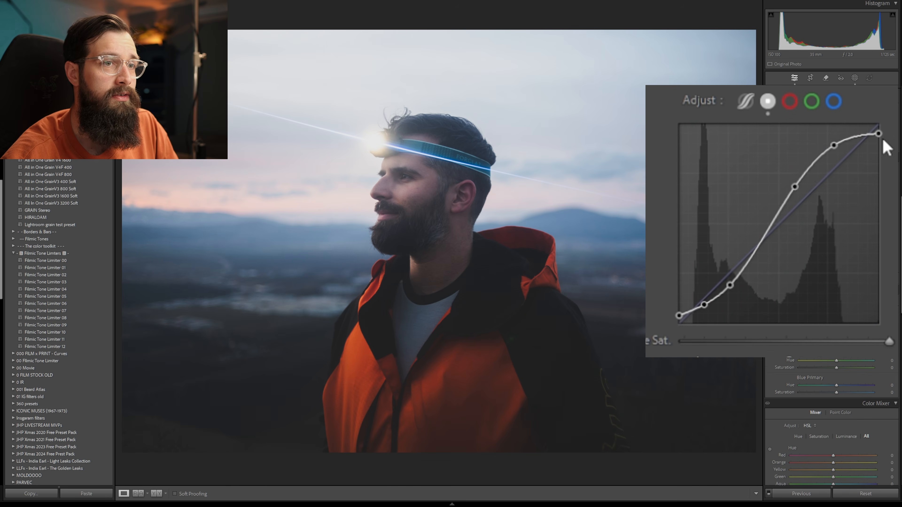
{"action": "left_click_drag", "start_coordinate": [883, 137], "coordinate": [838, 149]}
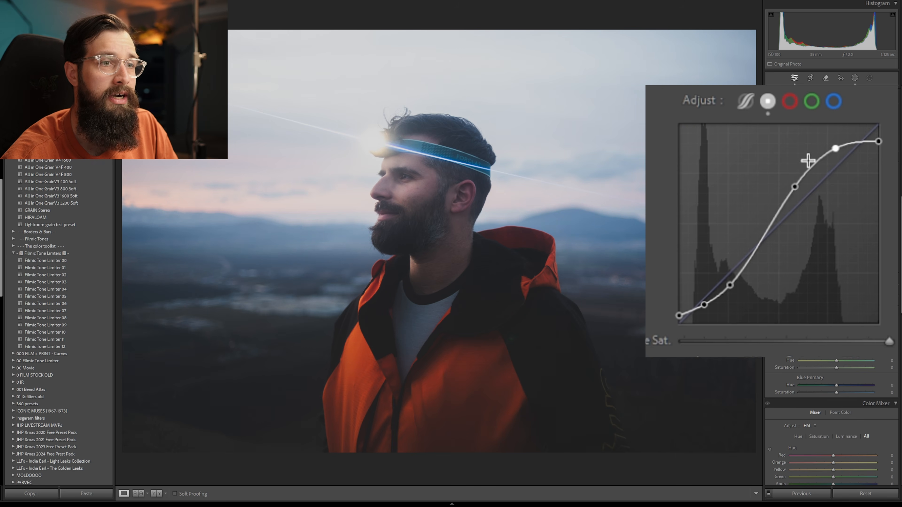
{"action": "left_click_drag", "start_coordinate": [679, 316], "coordinate": [678, 312]}
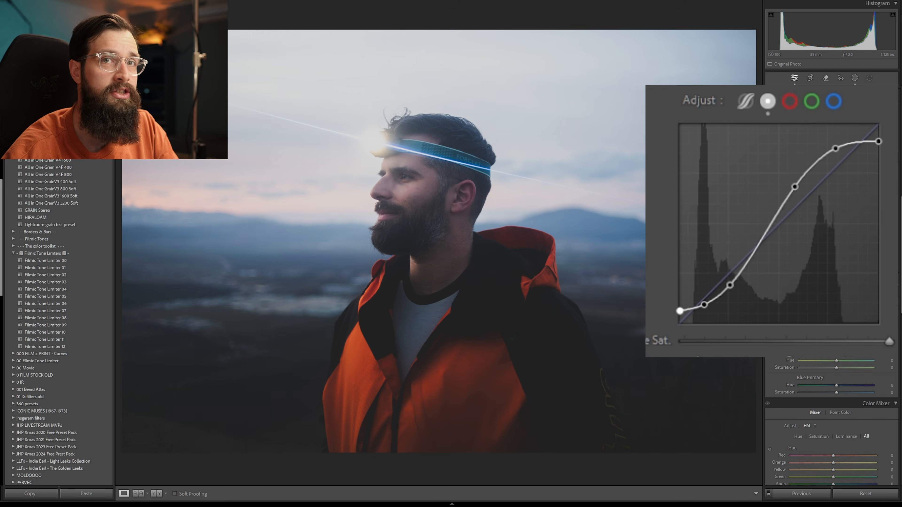
Raise the main curve's white endpoint to 255/255, lift its upper midtone point, and set the highlight point to input 196, output 243.
{"action": "left_click_drag", "start_coordinate": [836, 148], "coordinate": [878, 125]}
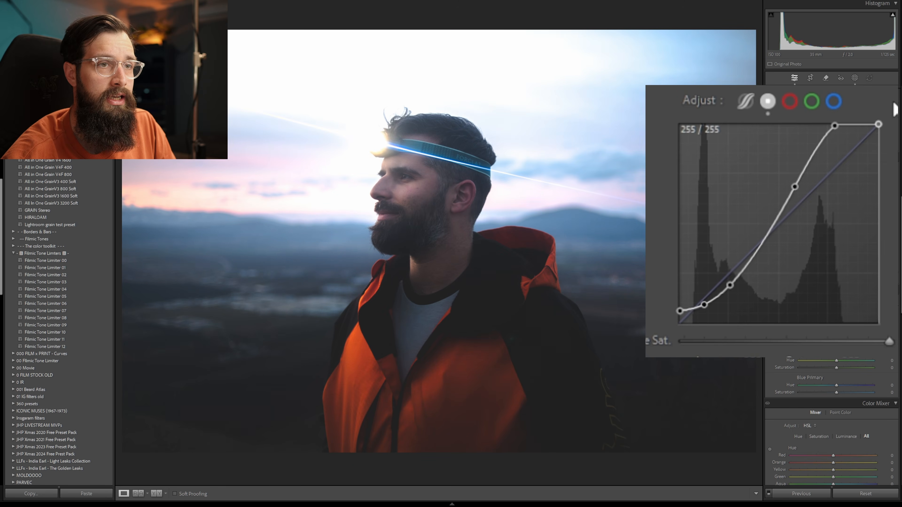
{"action": "left_click_drag", "start_coordinate": [798, 181], "coordinate": [784, 177]}
{"action": "left_click_drag", "start_coordinate": [835, 126], "coordinate": [833, 134]}
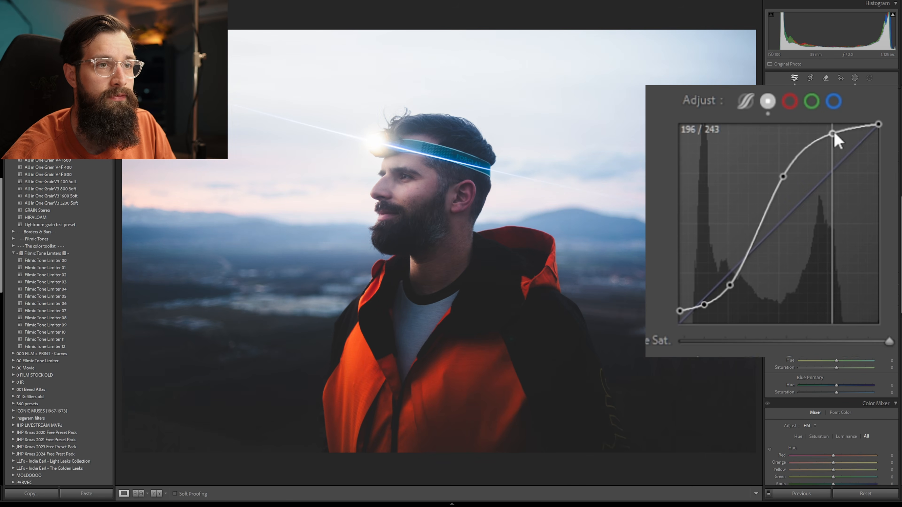
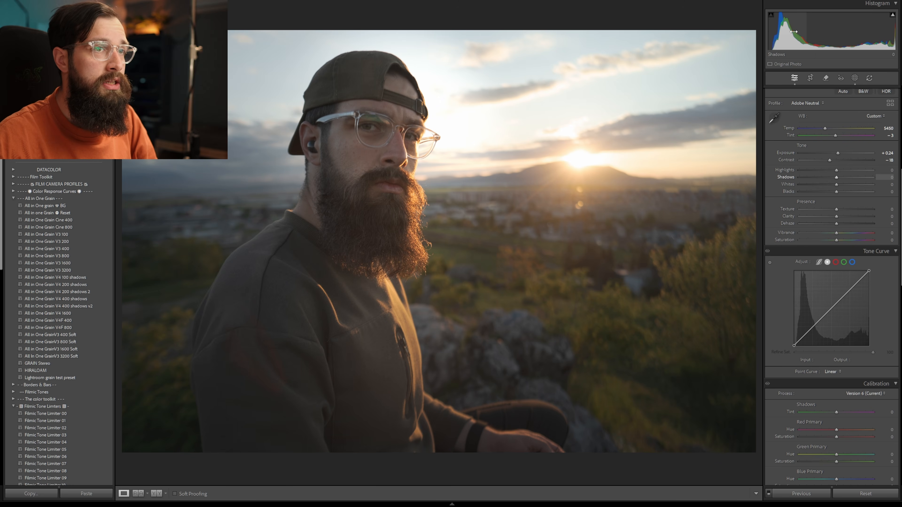
Set Shadows to +21, Blacks to +9 and Highlights to -48 for the sunset portrait.
{"action": "left_click_drag", "start_coordinate": [794, 33], "coordinate": [801, 32]}
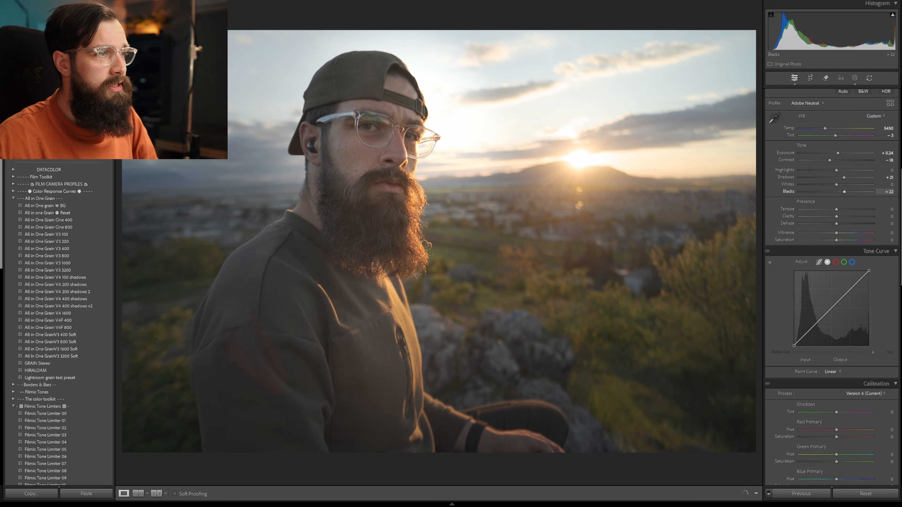
{"action": "left_click_drag", "start_coordinate": [870, 33], "coordinate": [848, 33]}
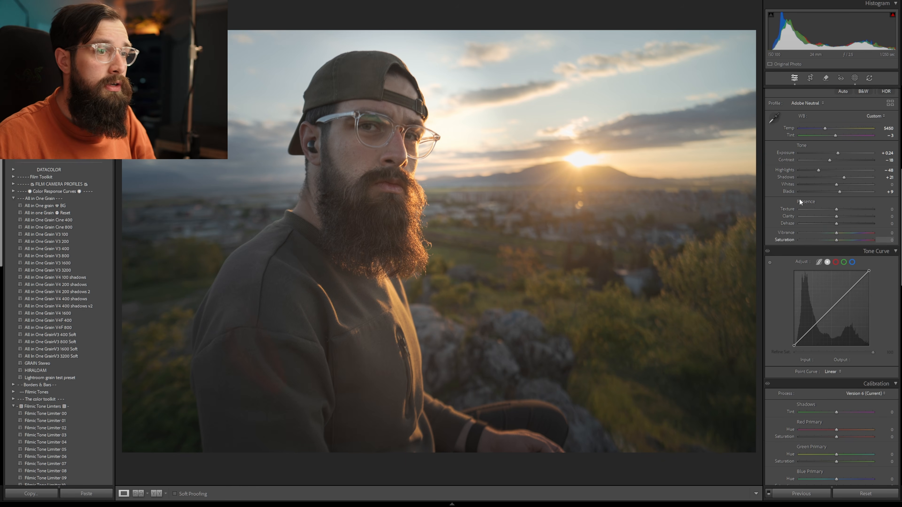
Shape an S-shaped tone curve with points at 29/11, 79/79 and 194/208 and a lowered white endpoint, and compare the photo without it.
{"action": "scroll", "coordinate": [774, 220], "scroll_direction": "down", "scroll_amount": 3}
{"action": "scroll", "coordinate": [774, 222], "scroll_direction": "up", "scroll_amount": 3}
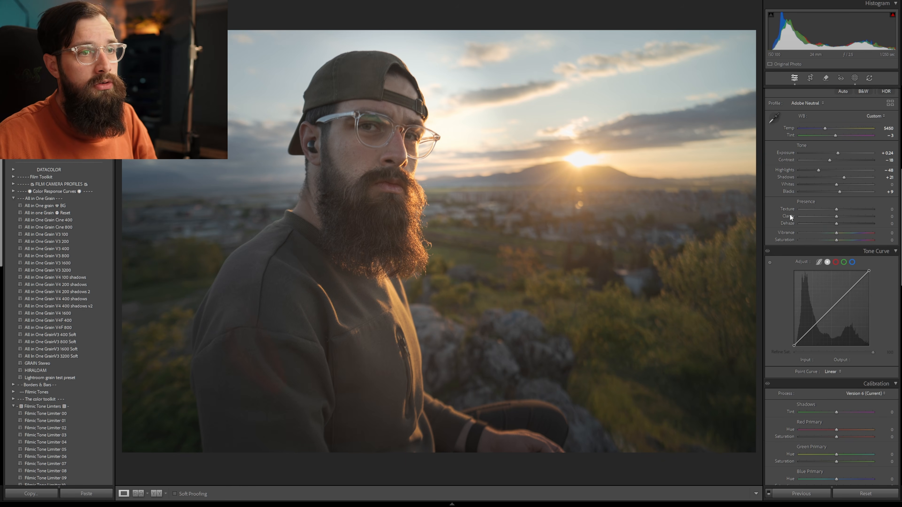
{"action": "scroll", "coordinate": [779, 214], "scroll_direction": "down", "scroll_amount": 3}
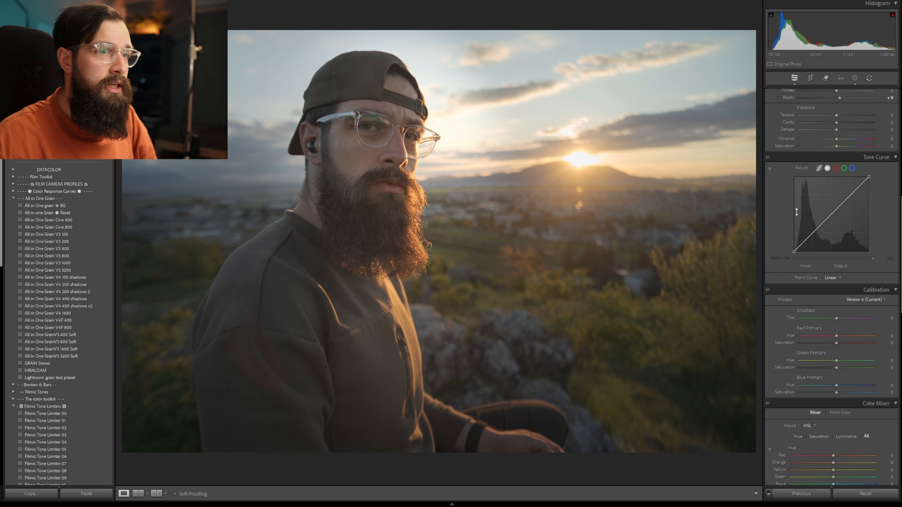
{"action": "left_click_drag", "start_coordinate": [800, 245], "coordinate": [817, 229]}
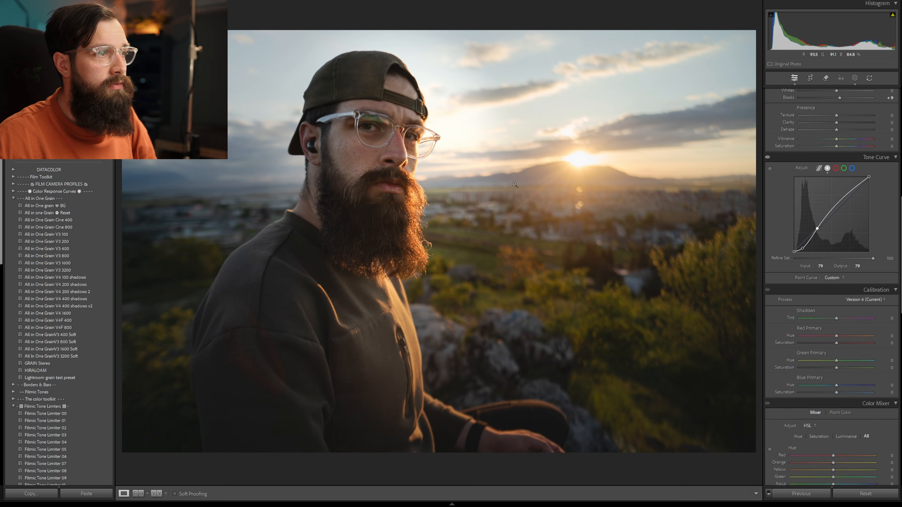
{"action": "mouse_move", "coordinate": [850, 193]}
{"action": "left_mouse_down"}
{"action": "mouse_move", "coordinate": [849, 183]}
{"action": "mouse_move", "coordinate": [873, 181]}
{"action": "mouse_move", "coordinate": [850, 190]}
{"action": "left_mouse_up"}
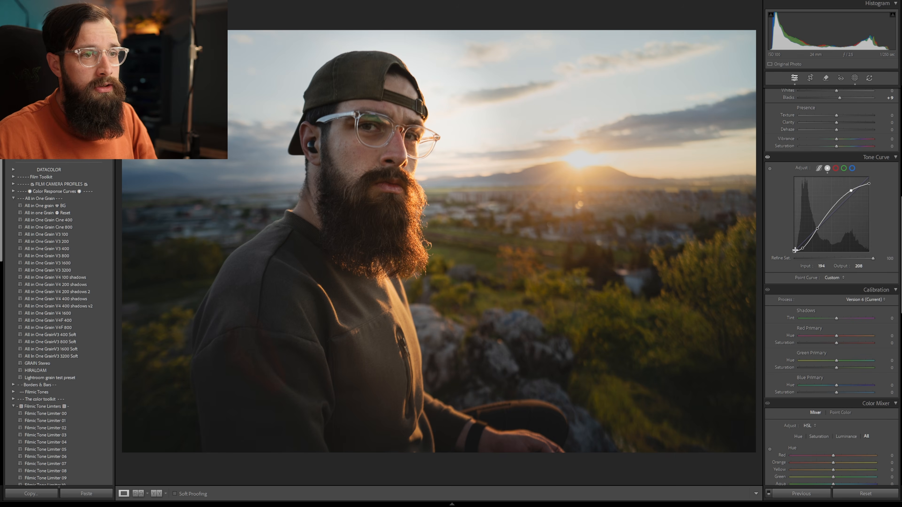
{"action": "left_click_drag", "start_coordinate": [803, 250], "coordinate": [802, 249]}
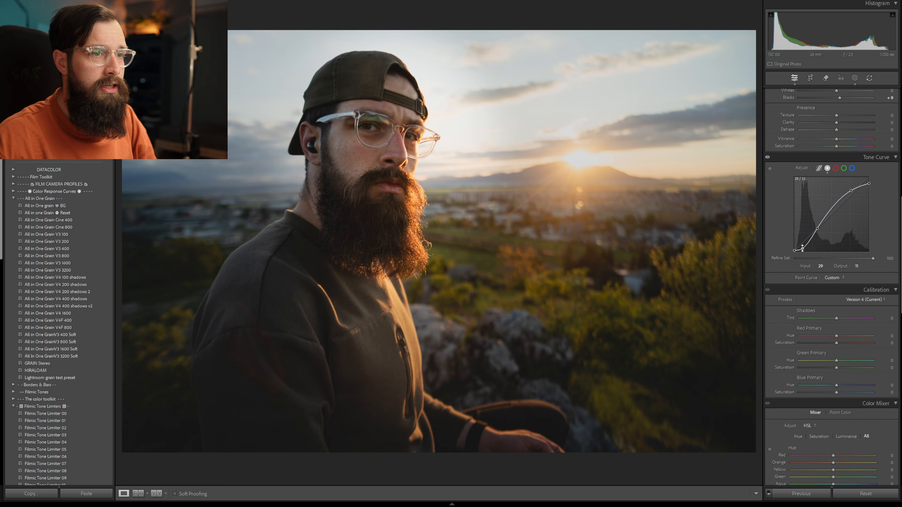
{"action": "left_click", "coordinate": [768, 158]}
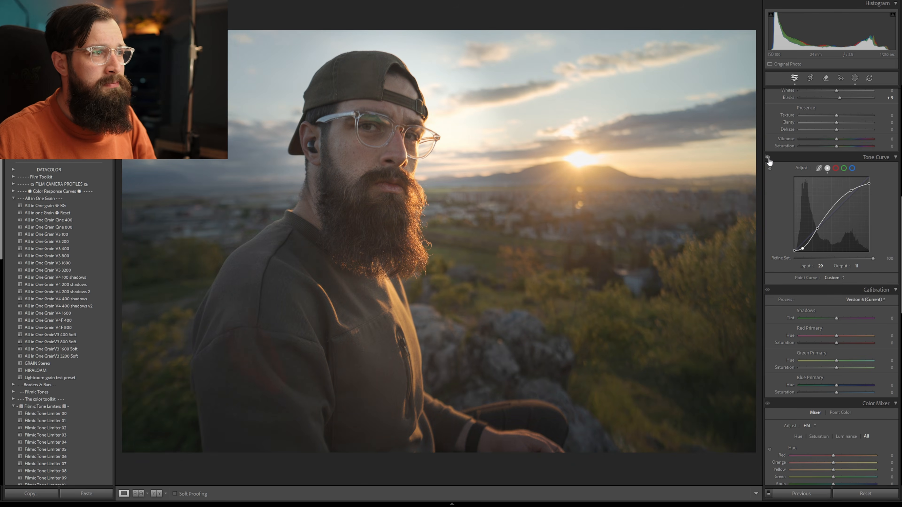
{"action": "left_click", "coordinate": [768, 157]}
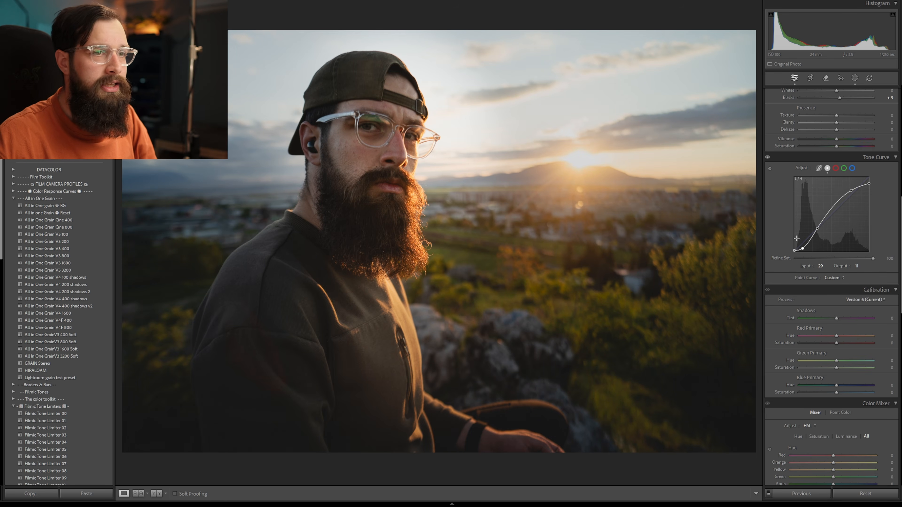
{"action": "left_click", "coordinate": [768, 158]}
{"action": "left_click", "coordinate": [767, 158]}
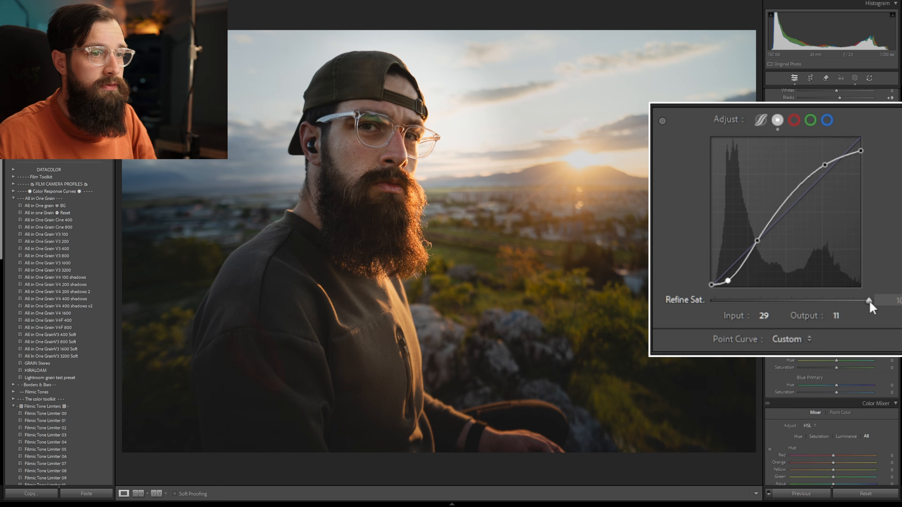
Set the tone curve's Refine Saturation to 0.
{"action": "left_click_drag", "start_coordinate": [868, 300], "coordinate": [655, 307]}
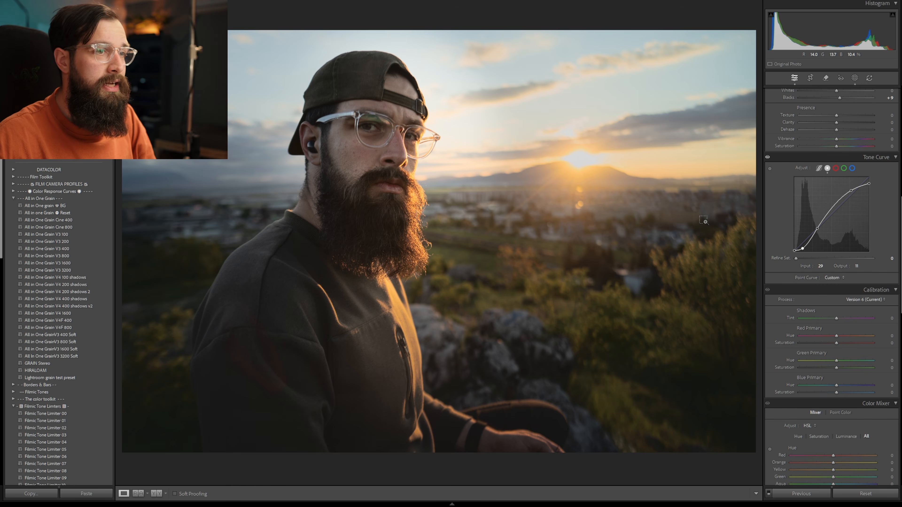
{"action": "left_click", "coordinate": [704, 220]}
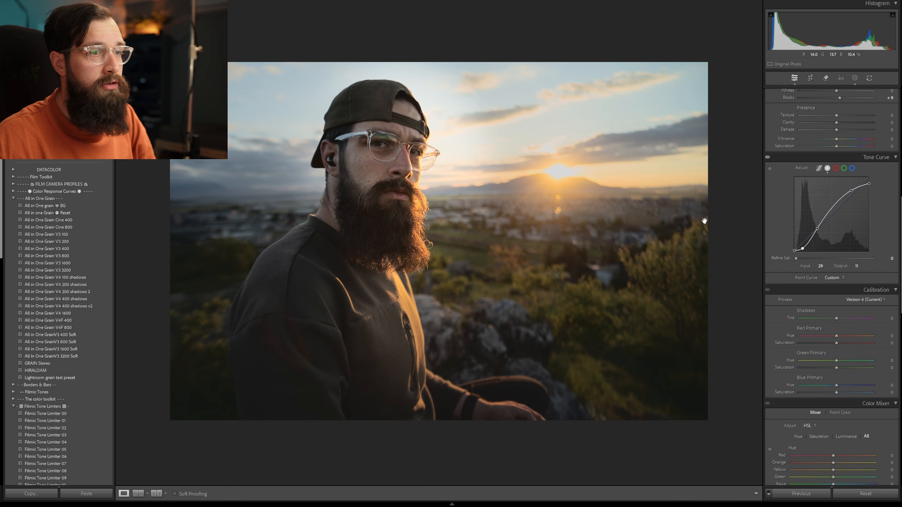
Add a luminance range mask spanning the full 0 to 100 range to the sunset portrait and set its Saturation to 52.
{"action": "left_click", "coordinate": [854, 78]}
{"action": "left_click", "coordinate": [696, 13]}
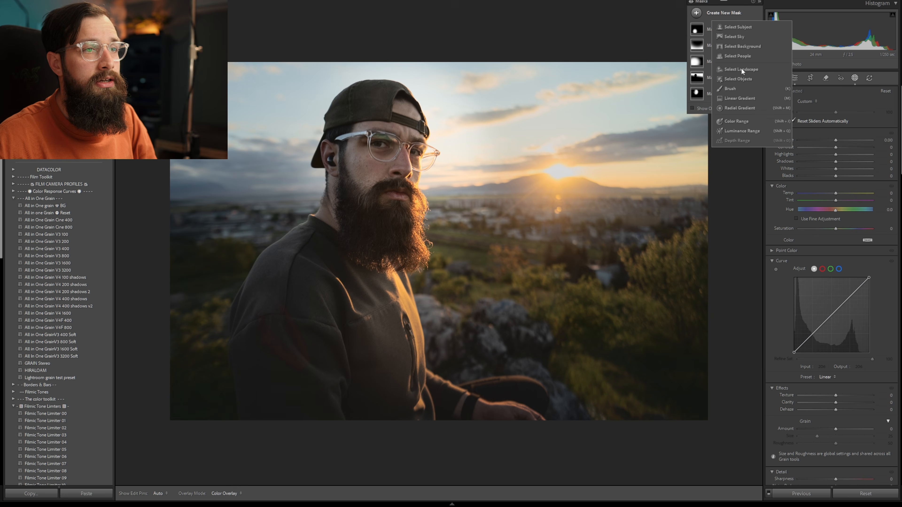
{"action": "left_click", "coordinate": [749, 131]}
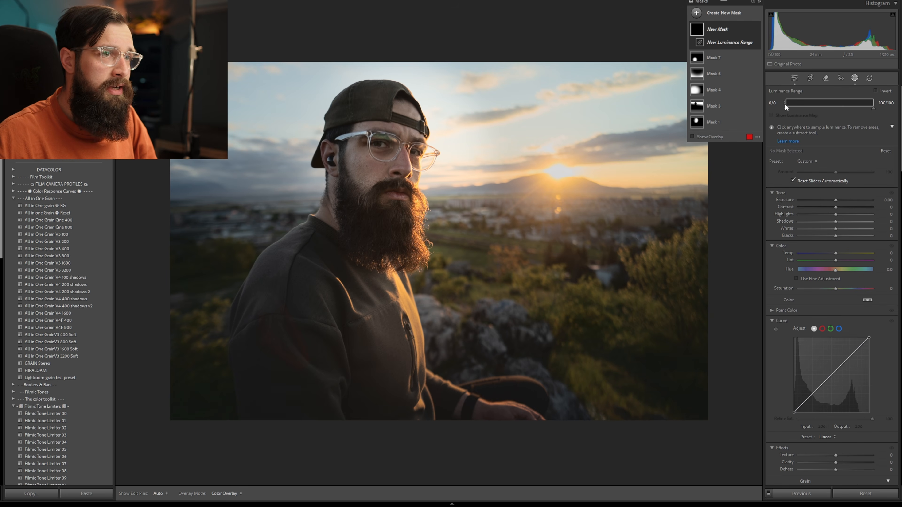
{"action": "mouse_move", "coordinate": [785, 104]}
{"action": "left_mouse_down"}
{"action": "mouse_move", "coordinate": [792, 101]}
{"action": "mouse_move", "coordinate": [785, 102]}
{"action": "left_mouse_up"}
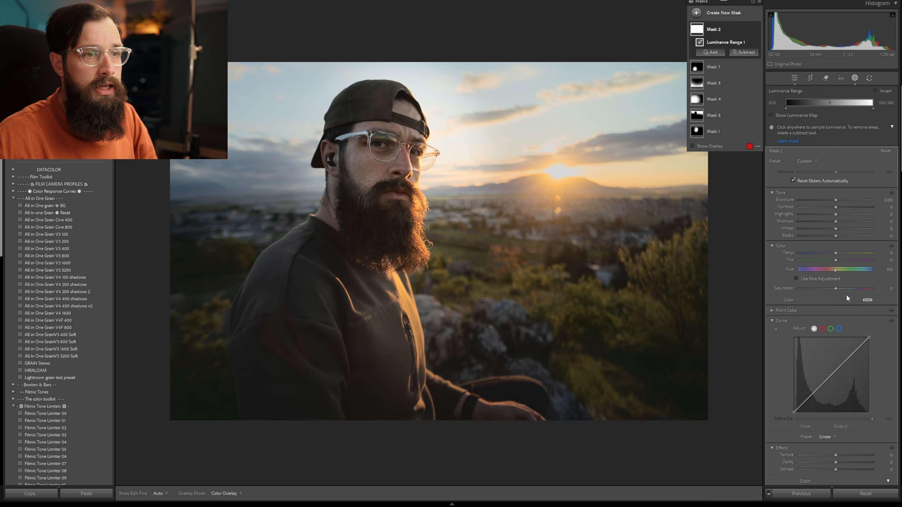
{"action": "left_click_drag", "start_coordinate": [844, 288], "coordinate": [854, 287]}
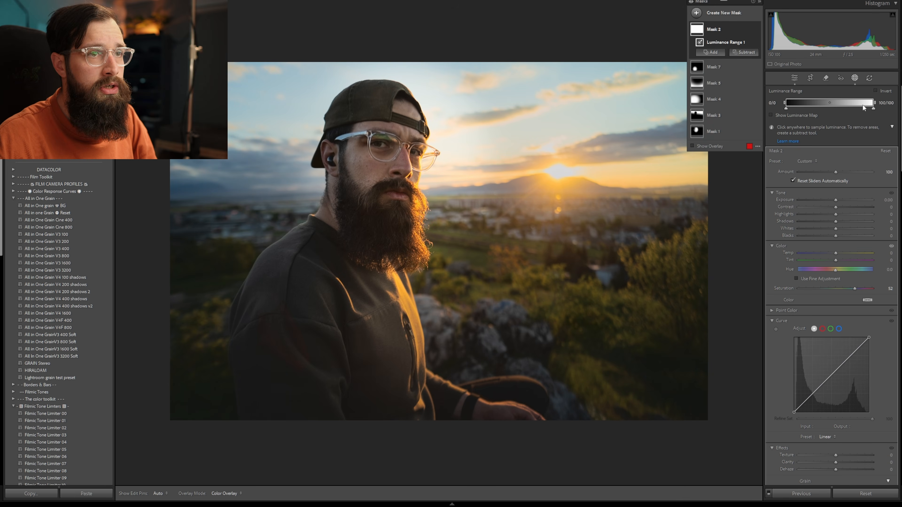
Check the mask overlay, lower the luminance range's upper limit to 59/84, raise the mask's saturation slightly and narrow the range toward the darkest tones.
{"action": "key", "text": "o"}
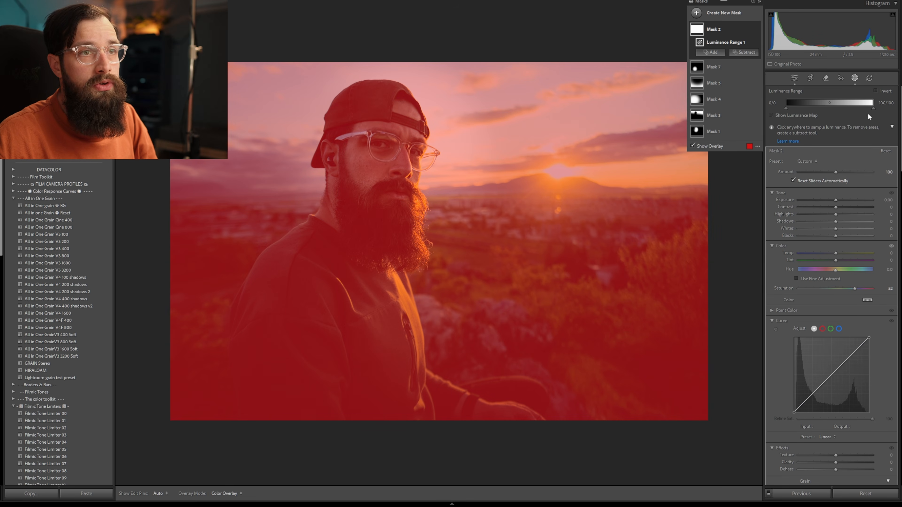
{"action": "left_click_drag", "start_coordinate": [873, 103], "coordinate": [837, 110]}
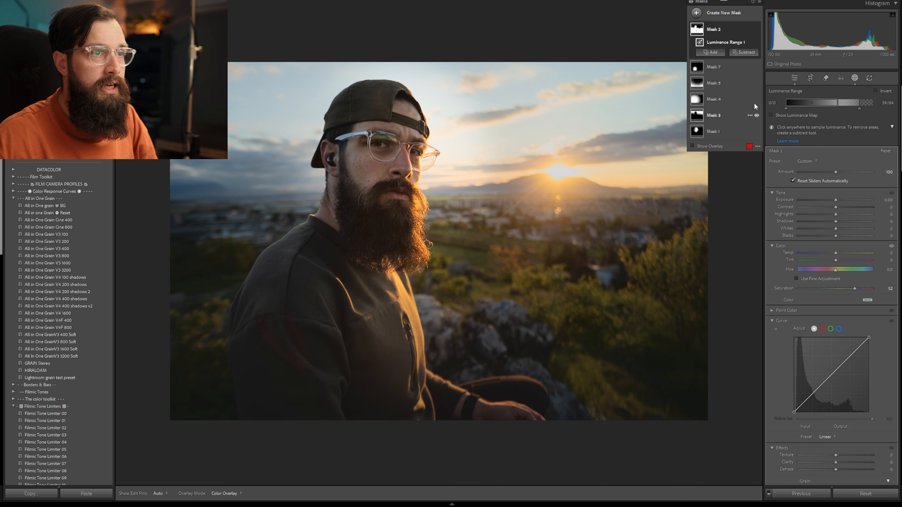
{"action": "left_click", "coordinate": [785, 103]}
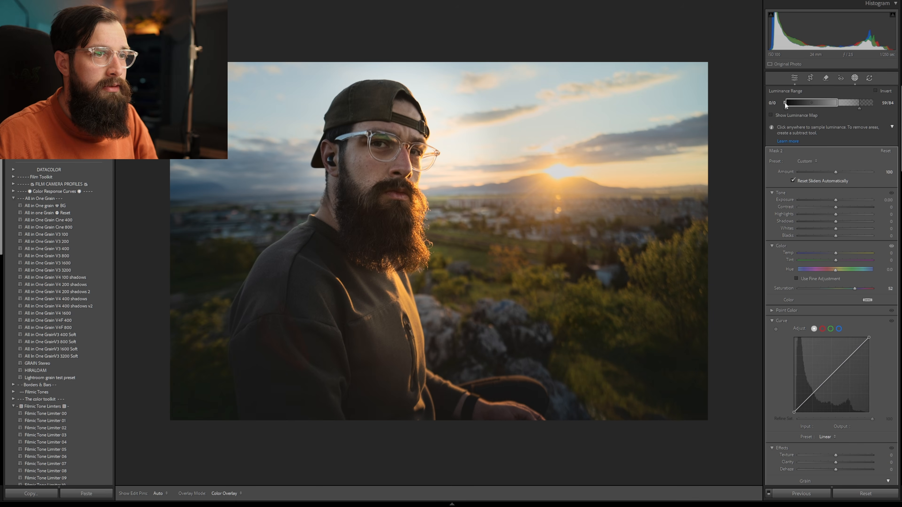
{"action": "left_click_drag", "start_coordinate": [859, 289], "coordinate": [862, 288]}
{"action": "left_click_drag", "start_coordinate": [837, 102], "coordinate": [791, 102]}
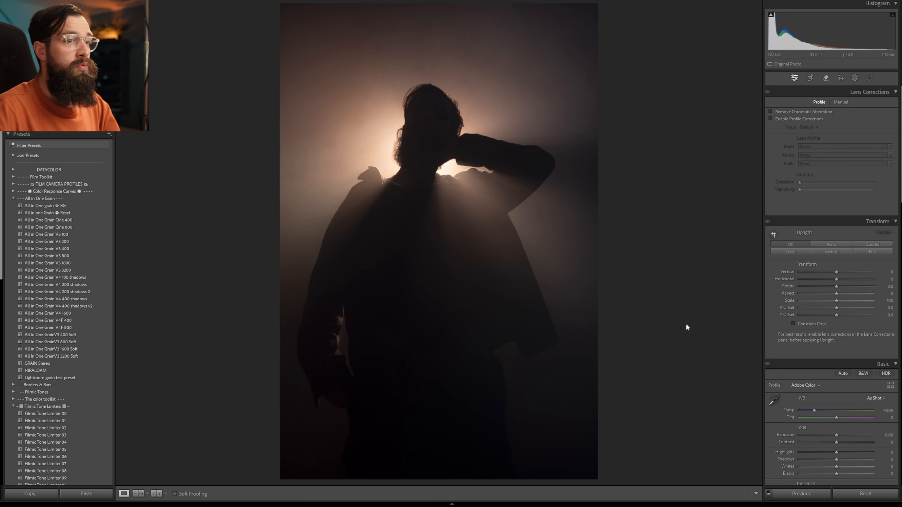
Warm the backlit silhouette photo to a Temp of 4439 and change its profile to Adobe Neutral.
{"action": "scroll", "coordinate": [816, 264], "scroll_direction": "down", "scroll_amount": 5}
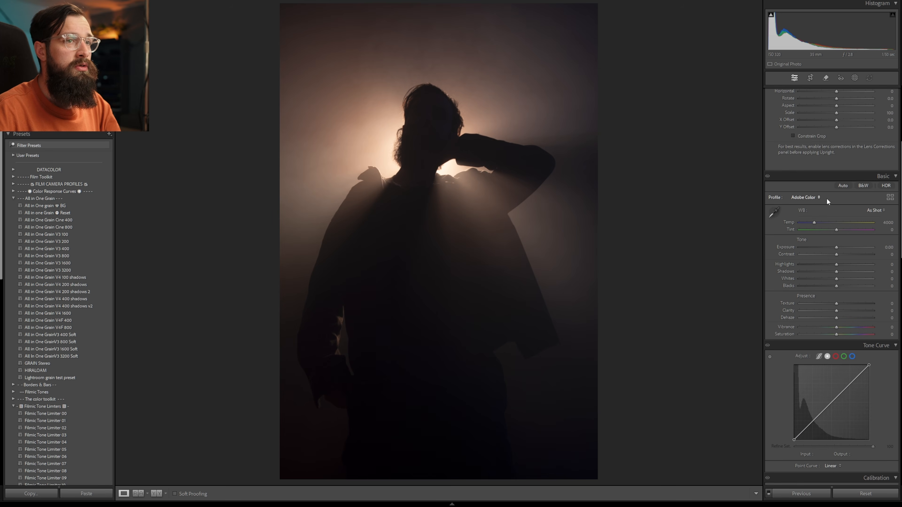
{"action": "left_click_drag", "start_coordinate": [813, 223], "coordinate": [817, 222]}
{"action": "left_click", "coordinate": [815, 199]}
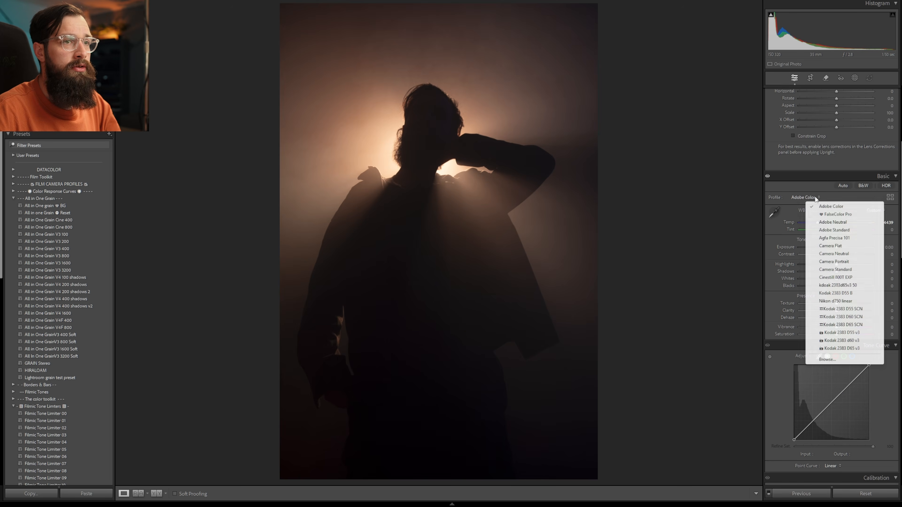
{"action": "left_click", "coordinate": [823, 220]}
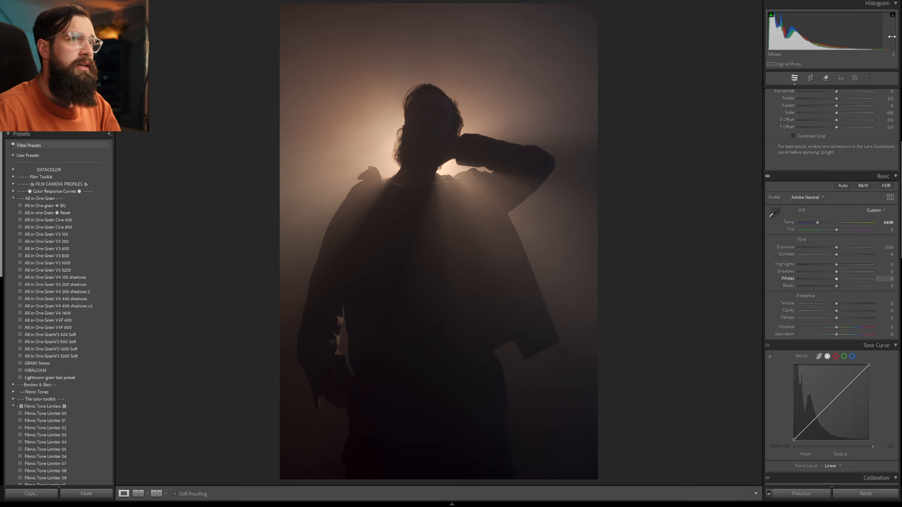
Set Whites to +36 and apply the All in One Grain V3 400 preset to the silhouette photo.
{"action": "left_click_drag", "start_coordinate": [889, 33], "coordinate": [893, 33]}
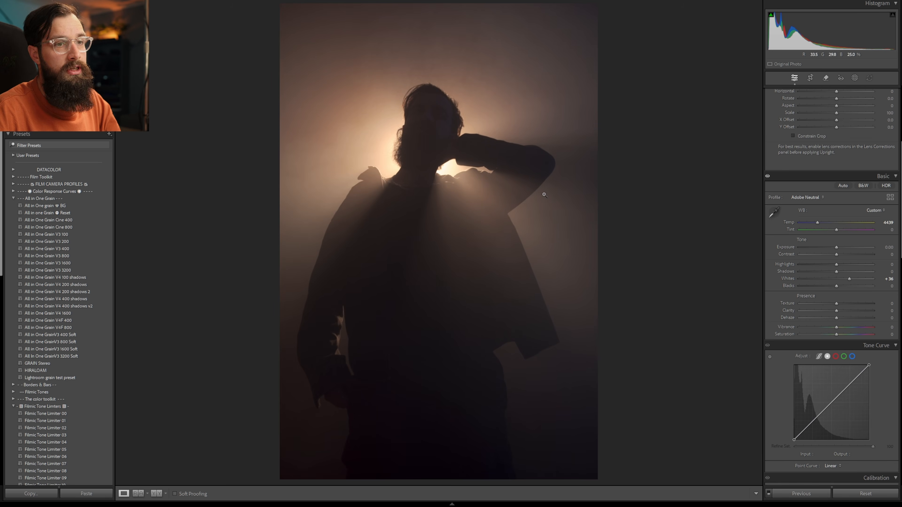
{"action": "scroll", "coordinate": [777, 256], "scroll_direction": "down", "scroll_amount": 3}
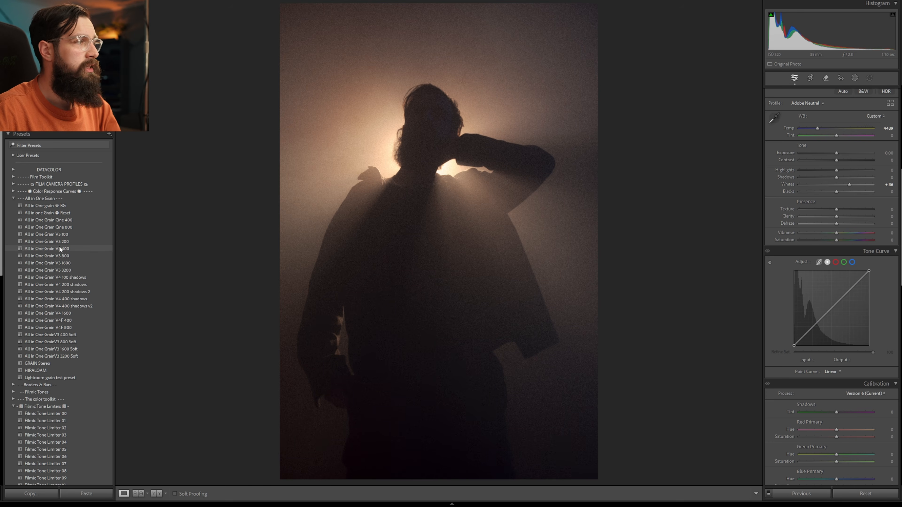
{"action": "left_click", "coordinate": [60, 249]}
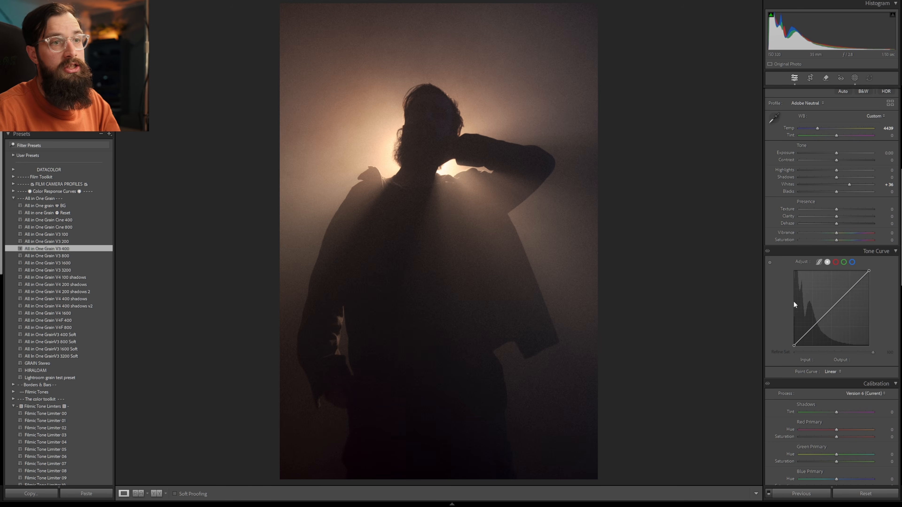
Shape an S-shaped tone curve with lifted blacks, a midtone point at 109/116 and an upper point at 165/194, and set Saturation to +32.
{"action": "left_click_drag", "start_coordinate": [858, 281], "coordinate": [855, 277]}
{"action": "left_click_drag", "start_coordinate": [808, 330], "coordinate": [800, 341]}
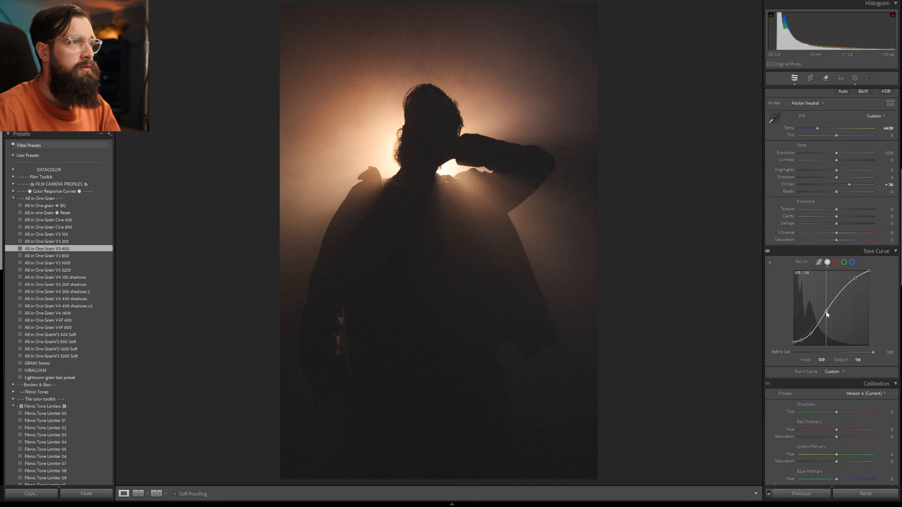
{"action": "left_click_drag", "start_coordinate": [843, 291], "coordinate": [843, 289]}
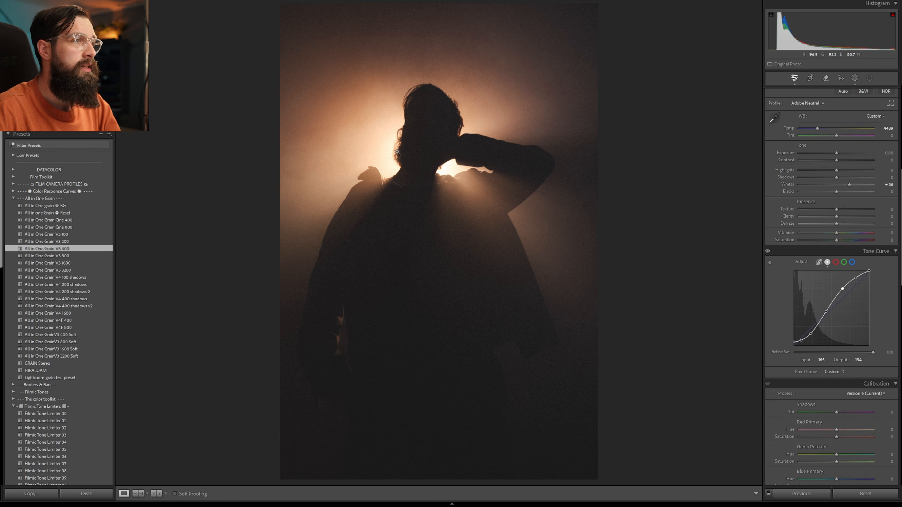
{"action": "left_click_drag", "start_coordinate": [844, 241], "coordinate": [850, 240]}
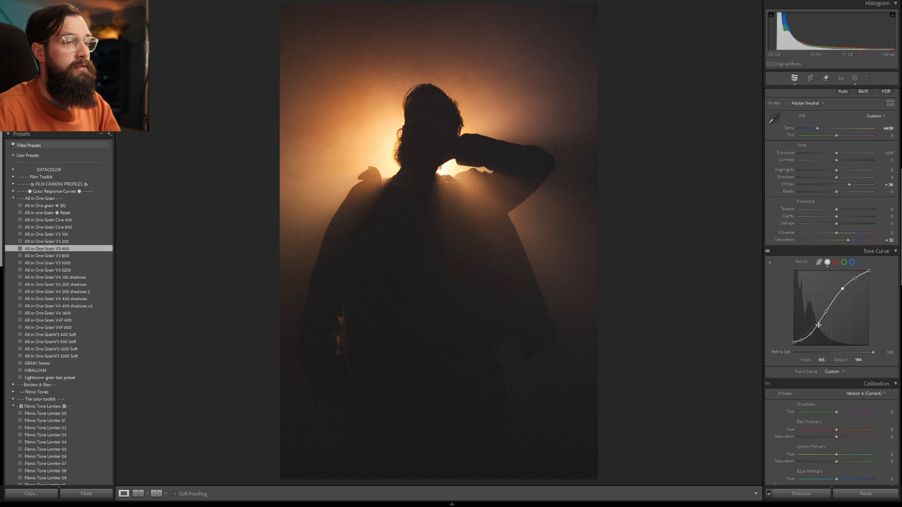
Create a virtual copy of the silhouette photo and set its tone curve's Refine Saturation to 0.
{"action": "right_click", "coordinate": [530, 213]}
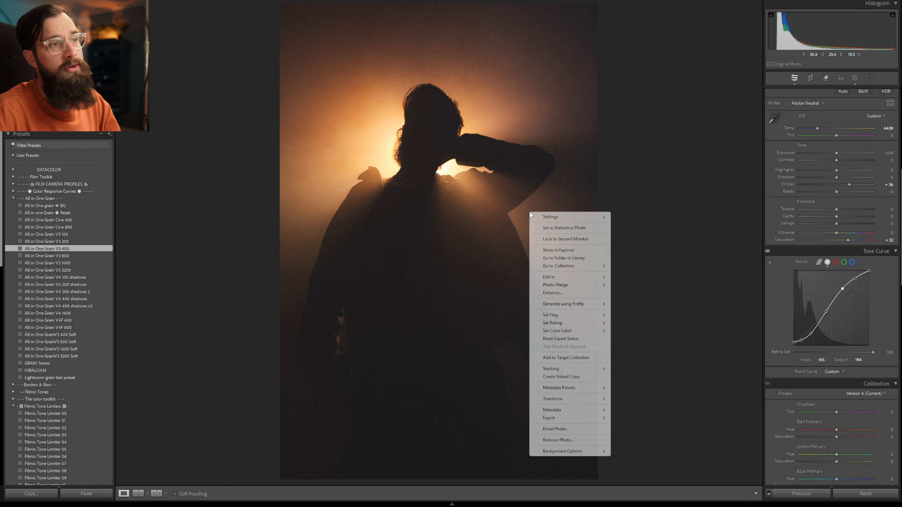
{"action": "left_click", "coordinate": [561, 376]}
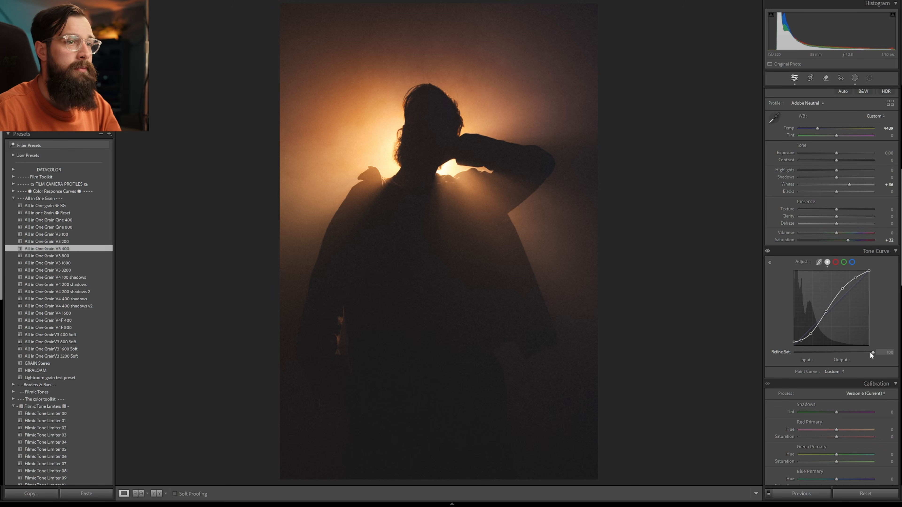
{"action": "left_click_drag", "start_coordinate": [818, 354], "coordinate": [789, 354]}
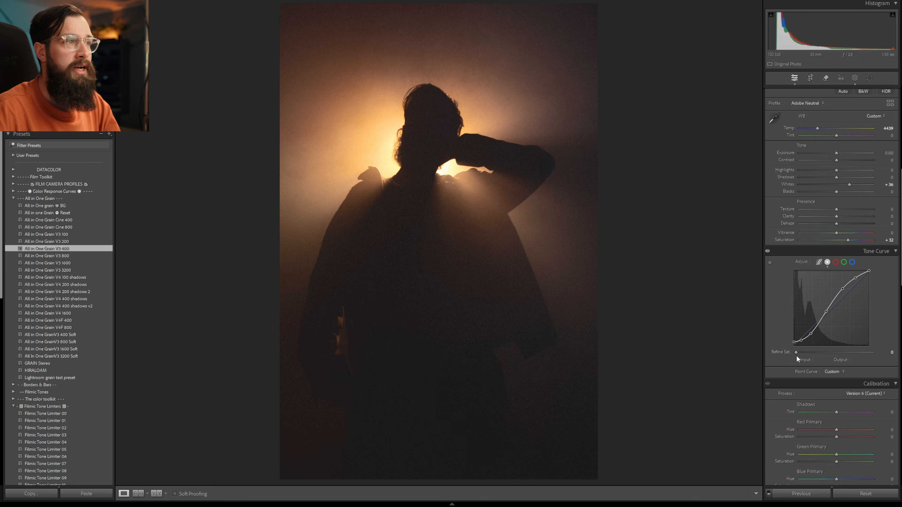
Add a luminance range mask with Saturation 63 and lower the range's upper limit to 90/100 to spare the brightest glow.
{"action": "key", "text": "shift+q"}
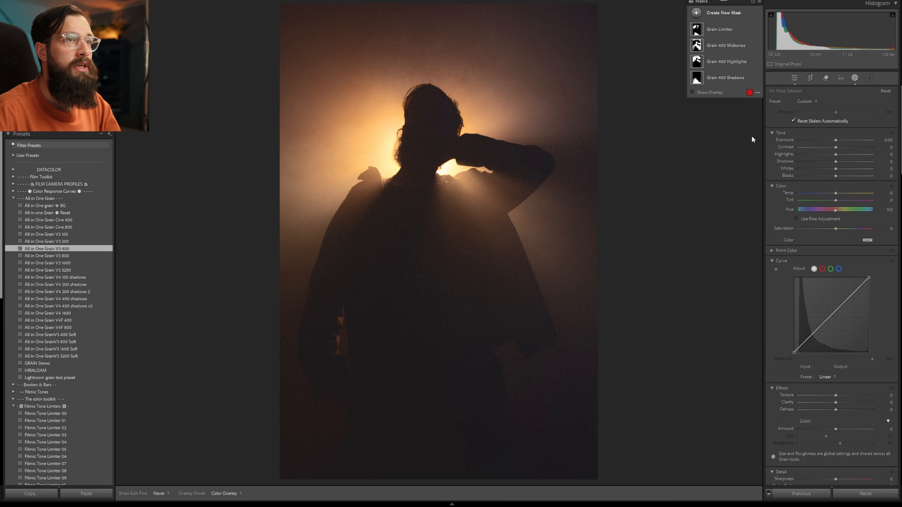
{"action": "left_click_drag", "start_coordinate": [785, 103], "coordinate": [840, 104]}
{"action": "double_click", "coordinate": [829, 102]}
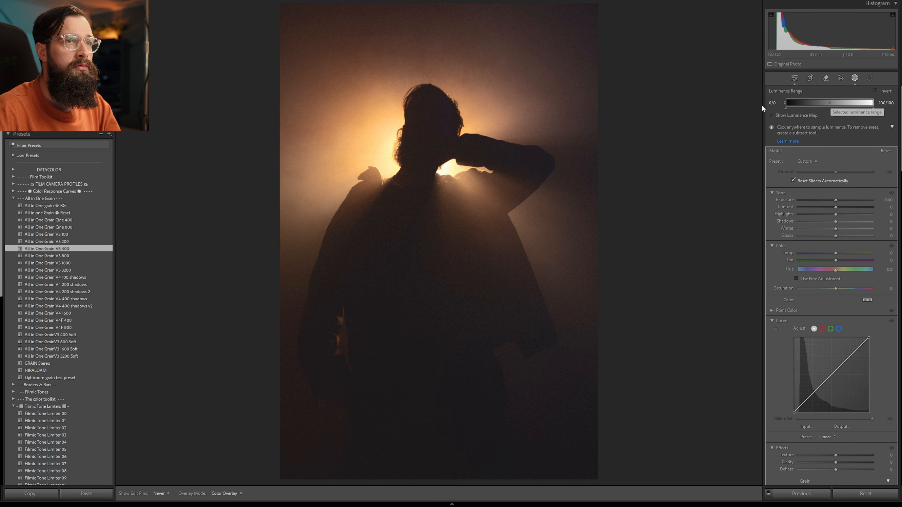
{"action": "left_click_drag", "start_coordinate": [838, 289], "coordinate": [858, 288]}
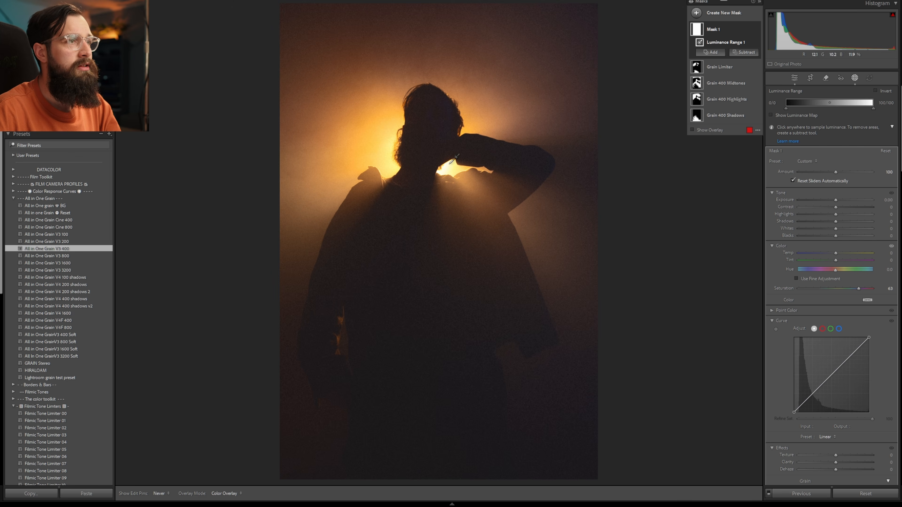
{"action": "left_click_drag", "start_coordinate": [874, 102], "coordinate": [867, 102]}
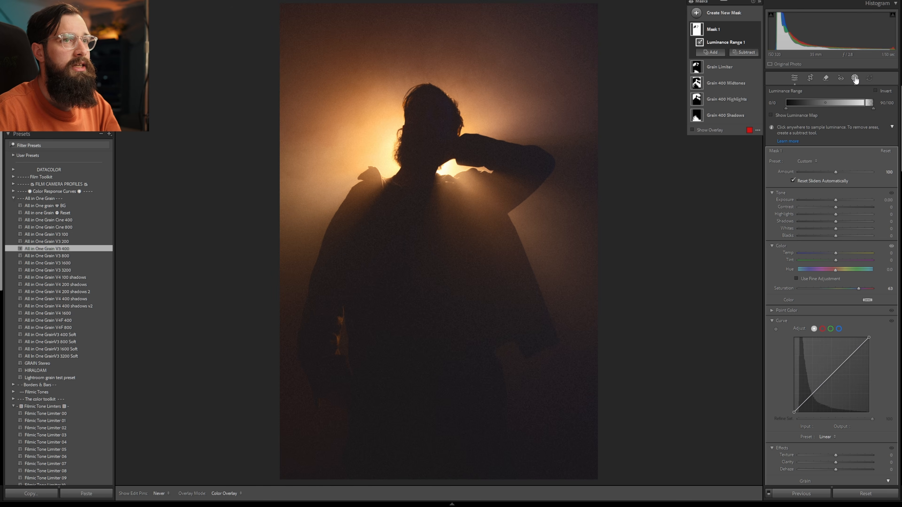
{"action": "left_click", "coordinate": [853, 78]}
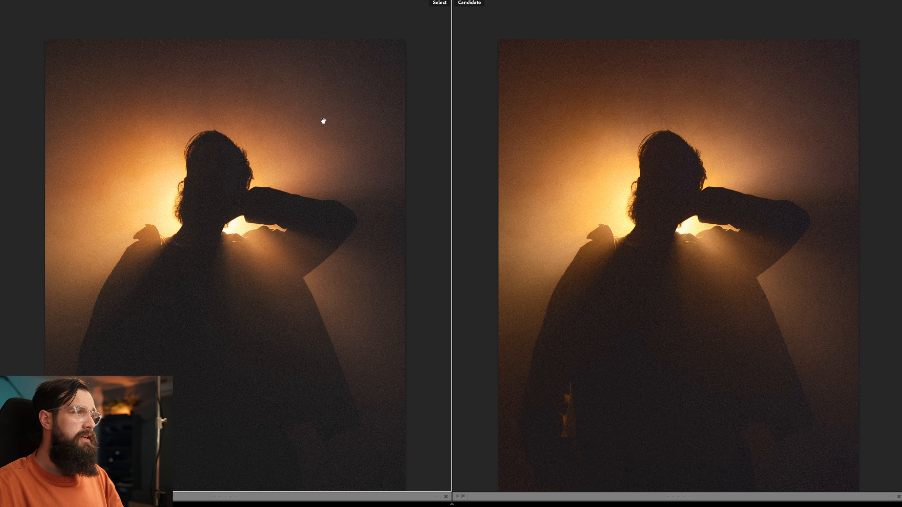
Compare the color and saturation of the glow around the head and shoulders in the two versions side by side.
{"action": "left_click_drag", "start_coordinate": [370, 219], "coordinate": [370, 162]}
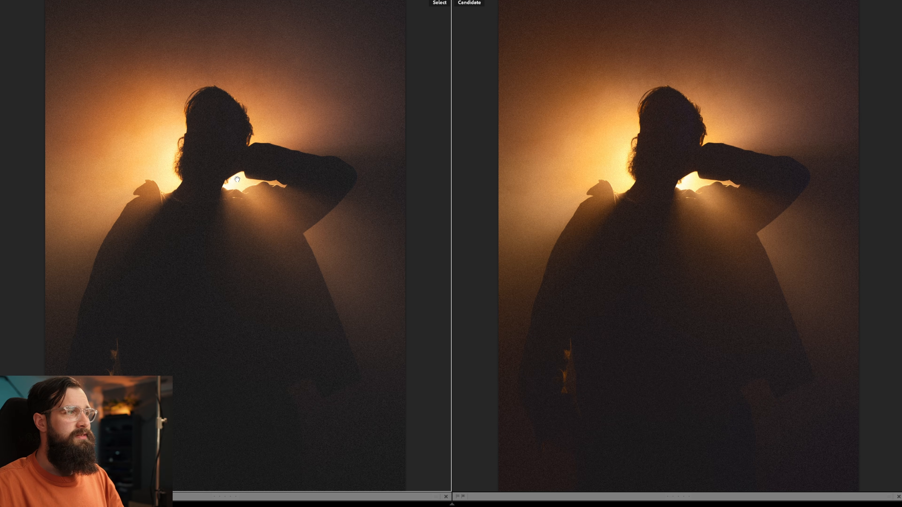
{"action": "left_click", "coordinate": [256, 202]}
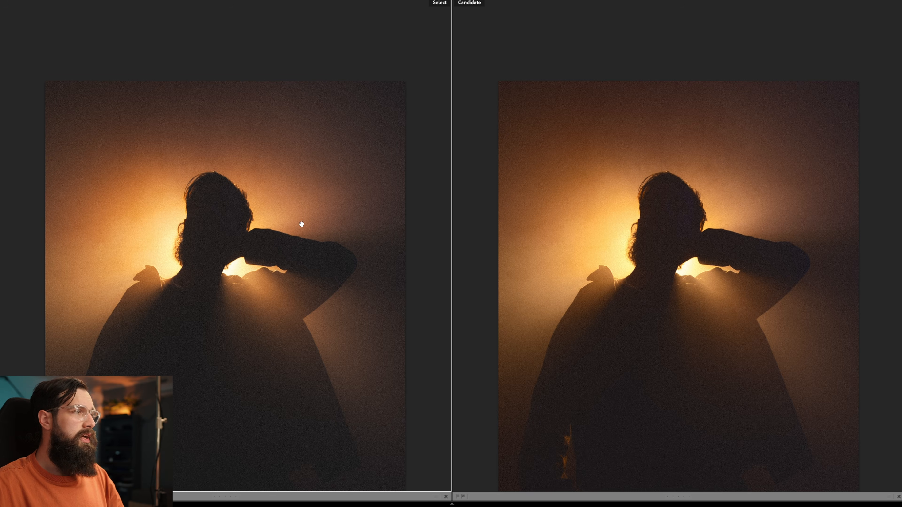
{"action": "left_click", "coordinate": [316, 186]}
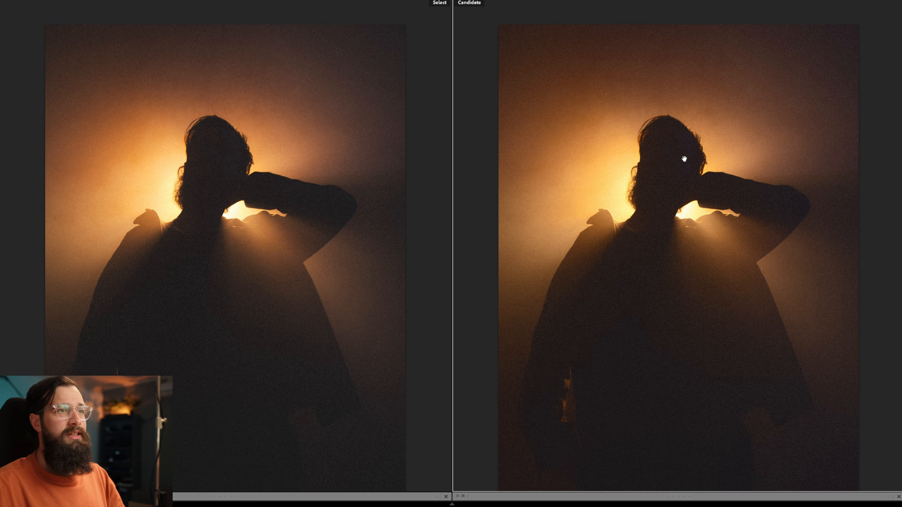
{"action": "scroll", "coordinate": [698, 158], "scroll_direction": "up", "scroll_amount": 2}
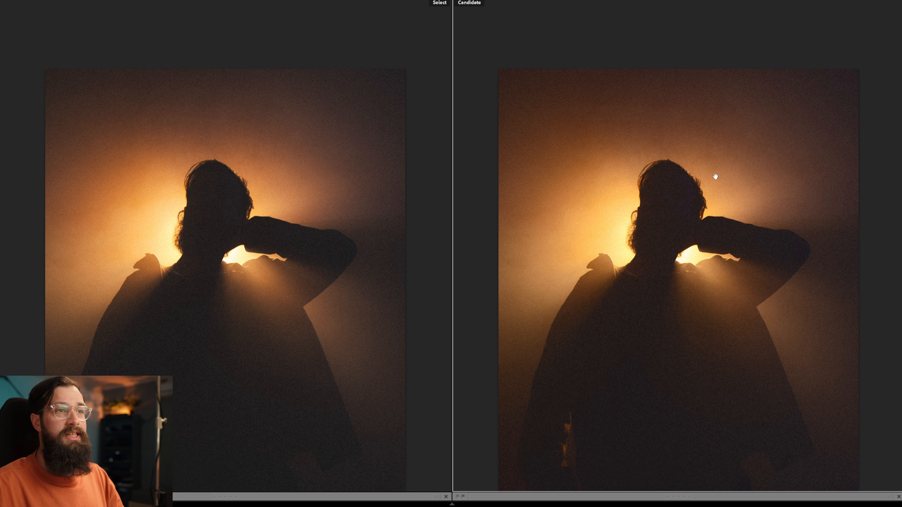
{"action": "scroll", "coordinate": [715, 176], "scroll_direction": "down", "scroll_amount": 2}
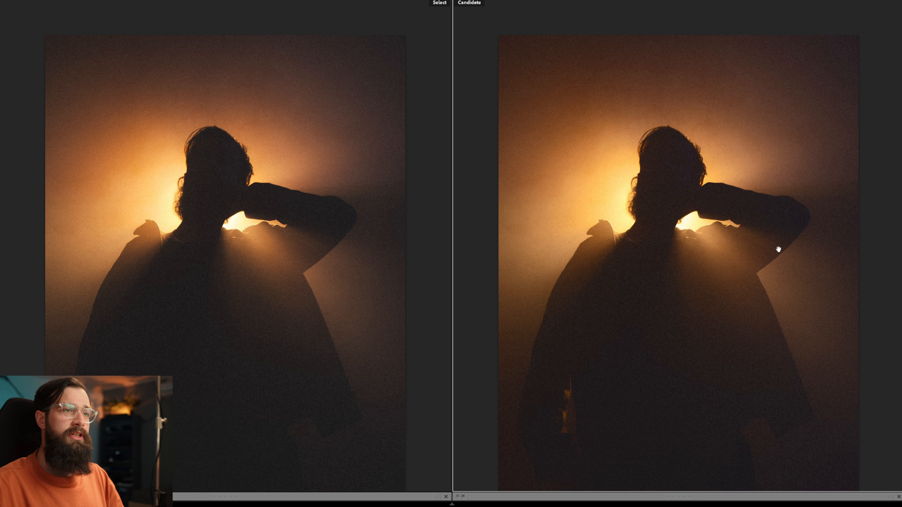
{"action": "left_click_drag", "start_coordinate": [776, 257], "coordinate": [777, 231]}
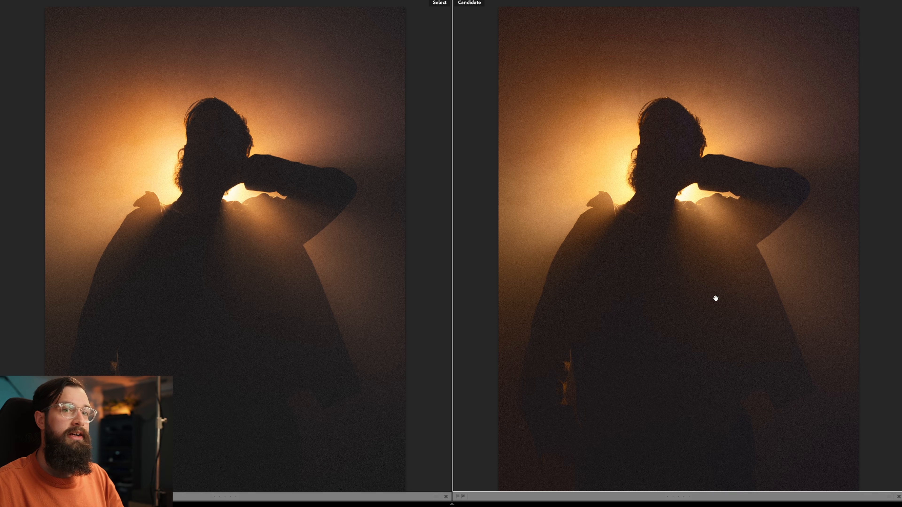
Compare the shadow color in the jacket and lower background of both versions, and examine their overall look at different magnifications.
{"action": "left_click_drag", "start_coordinate": [650, 322], "coordinate": [652, 77]}
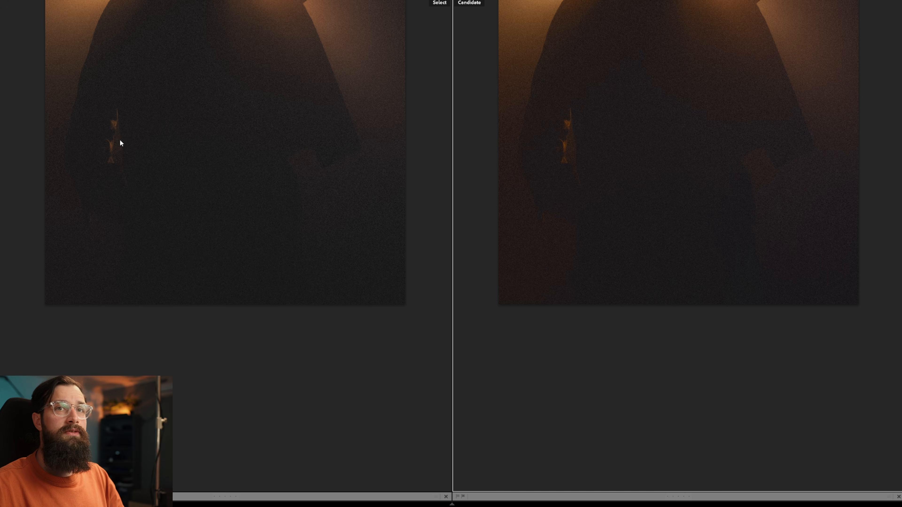
{"action": "left_click_drag", "start_coordinate": [191, 159], "coordinate": [204, 196]}
{"action": "left_click_drag", "start_coordinate": [93, 181], "coordinate": [127, 194]}
{"action": "key", "text": "ctrl+equal"}
{"action": "left_click_drag", "start_coordinate": [638, 203], "coordinate": [595, 240]}
{"action": "key", "text": "ctrl+minus"}
{"action": "key", "text": "ctrl+minus"}
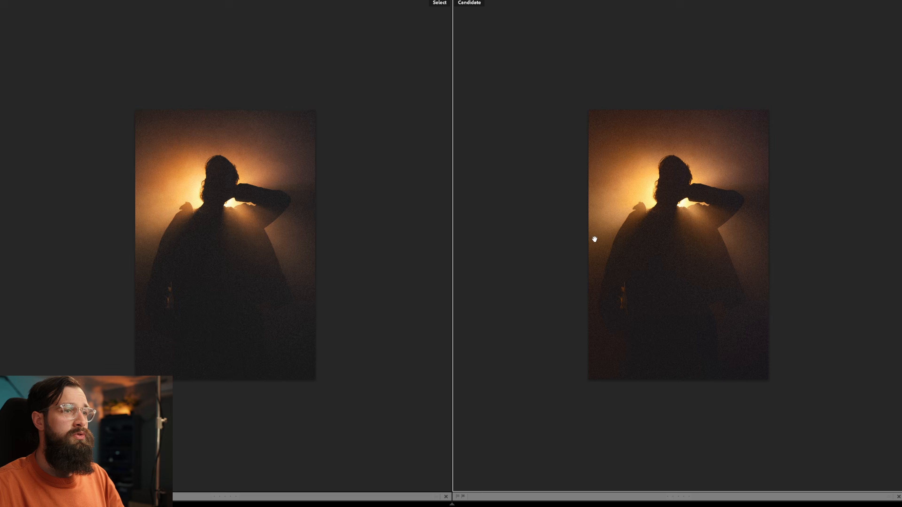
{"action": "key", "text": "ctrl+minus"}
{"action": "key", "text": "ctrl+equal"}
{"action": "key", "text": "ctrl+equal"}
{"action": "left_click_drag", "start_coordinate": [578, 215], "coordinate": [594, 288]}
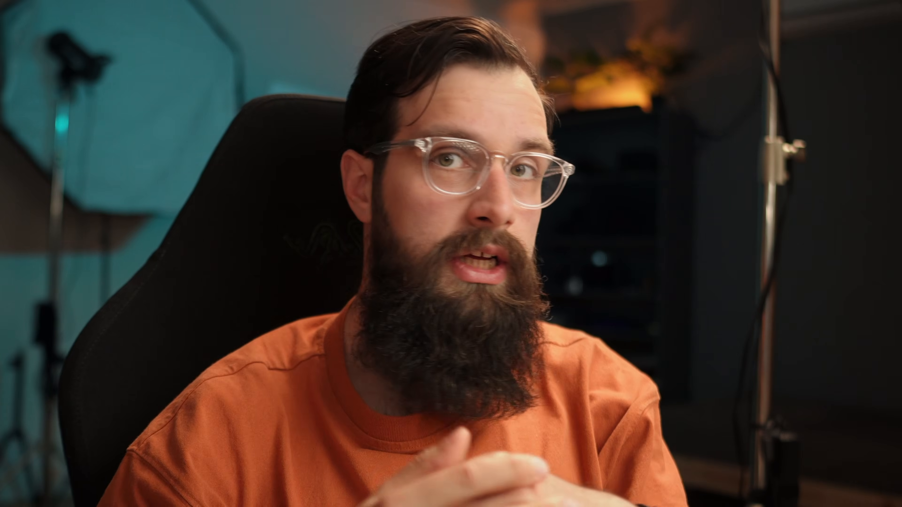